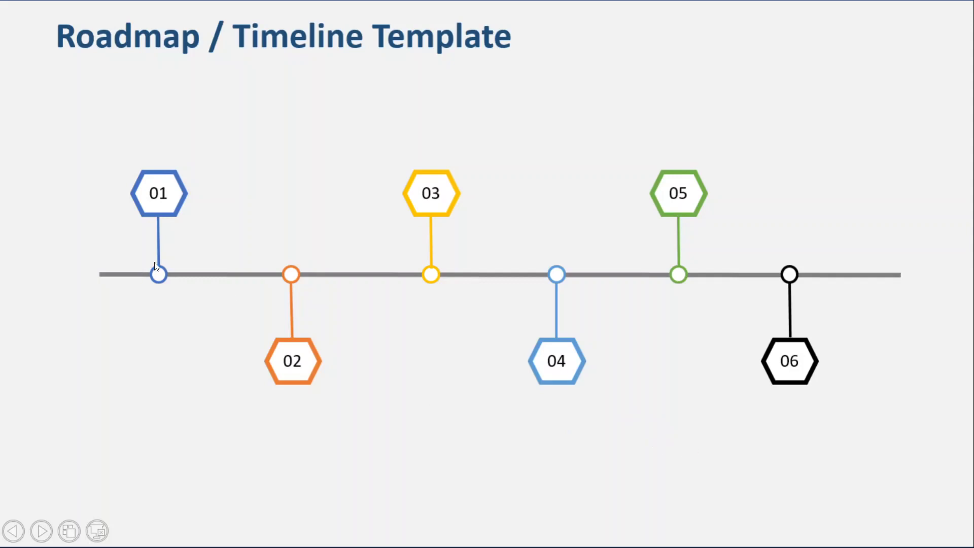
# Reveal the next animated text under milestone 01, then exit back to the editor
pyautogui.click(754, 467)
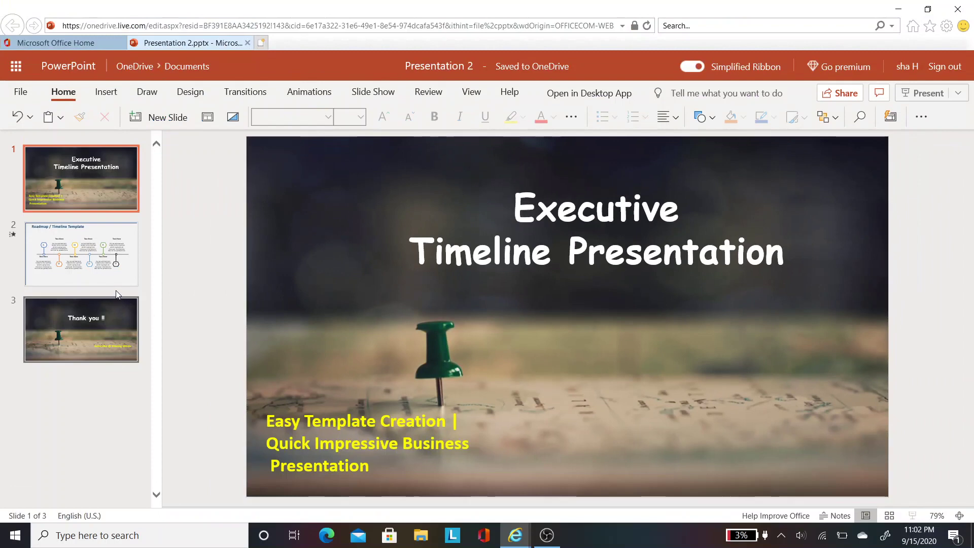
# Insert a new blank slide right after the timeline slide 2
pyautogui.click(116, 293)
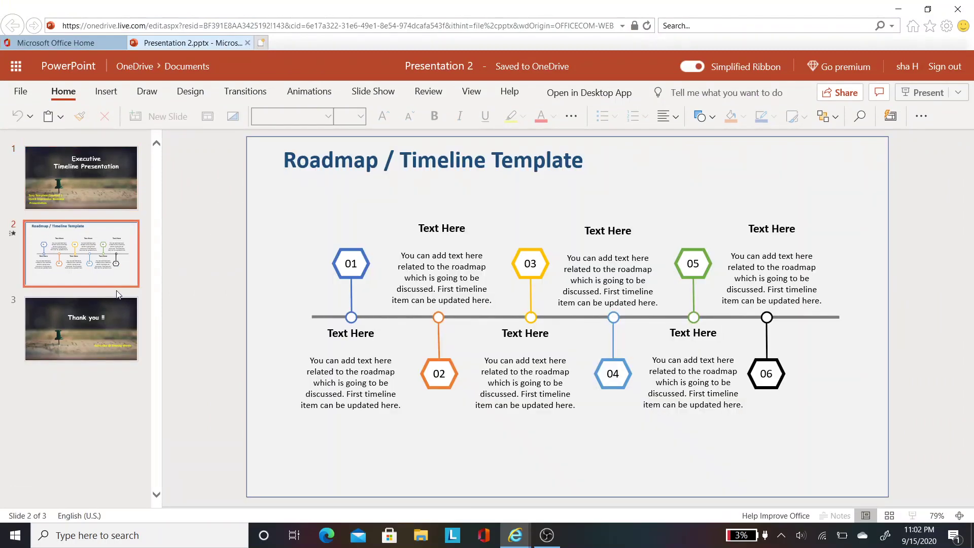
pyautogui.rightClick(117, 294)
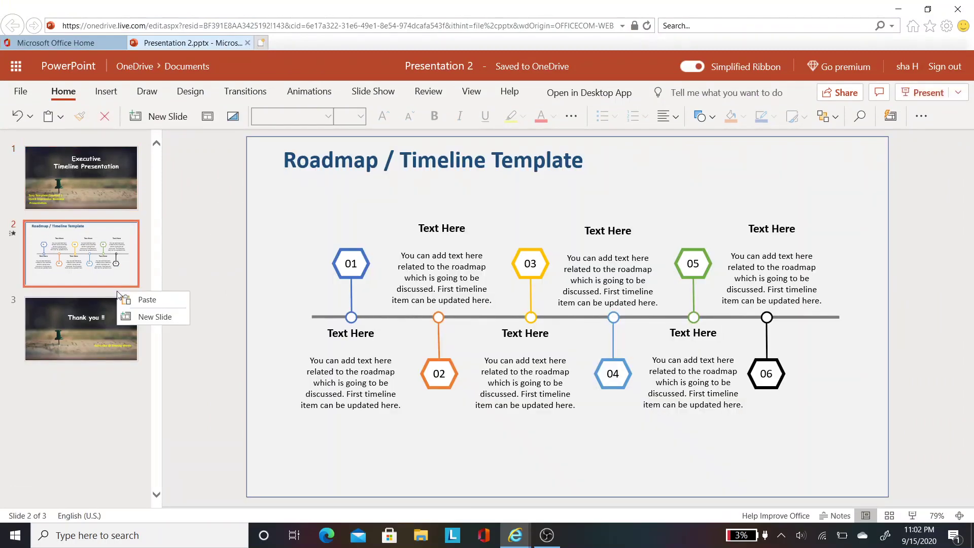
pyautogui.click(146, 316)
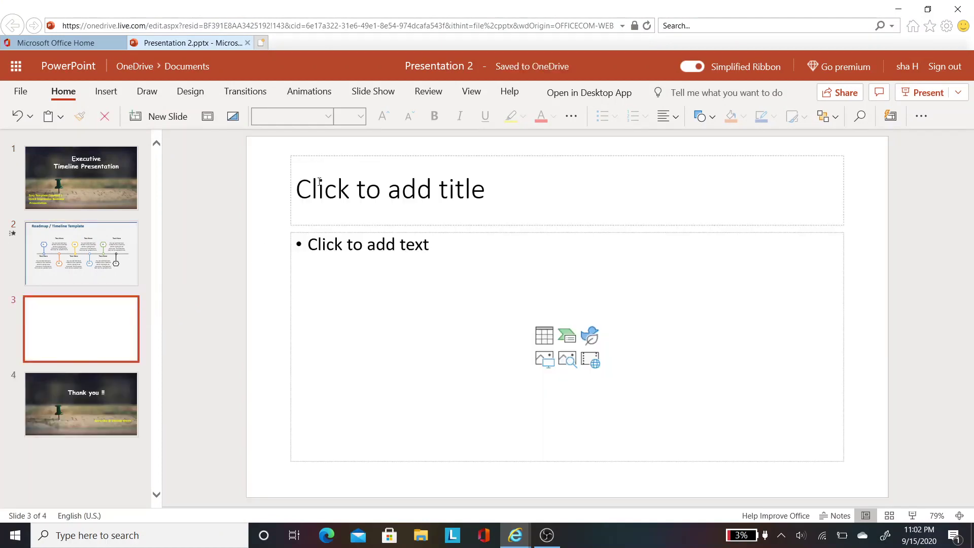
# Title the slide 'Roadmap / Timeline Template' in bold dark blue
pyautogui.click(316, 190)
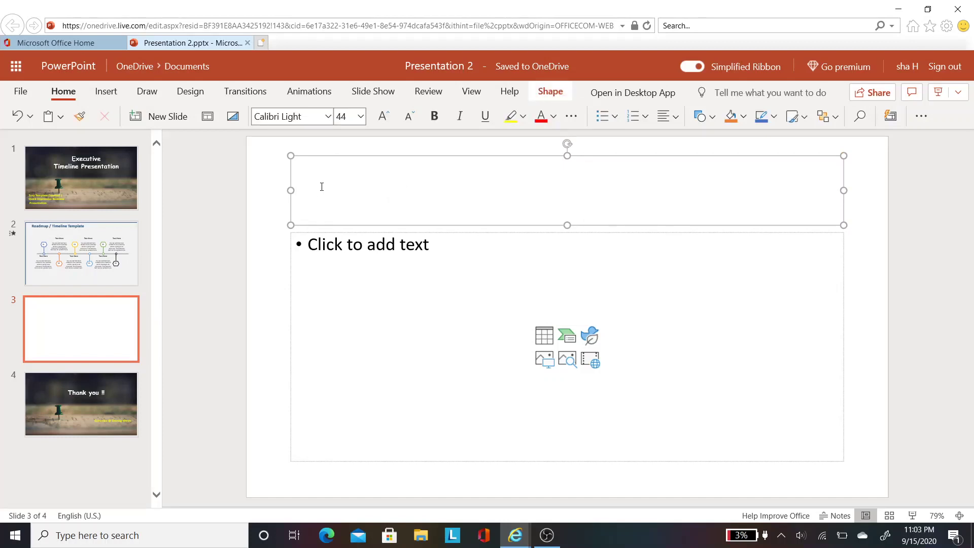
pyautogui.write('Roadma')
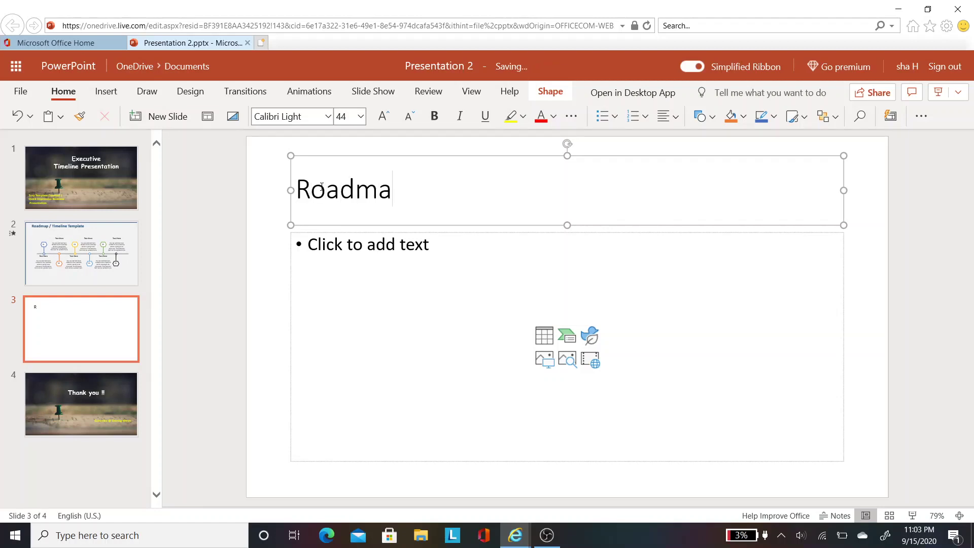
pyautogui.write('p')
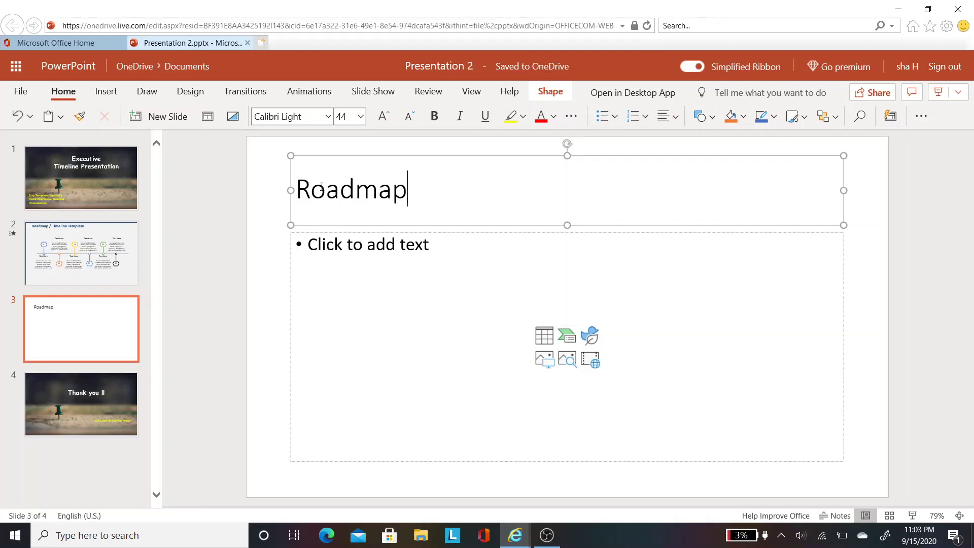
pyautogui.write(' / Timel')
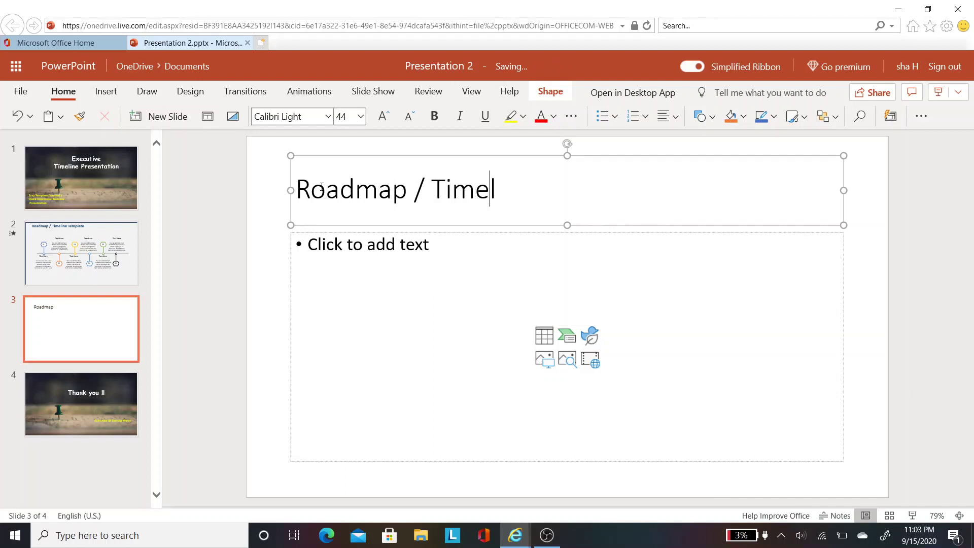
pyautogui.write('ine Tem')
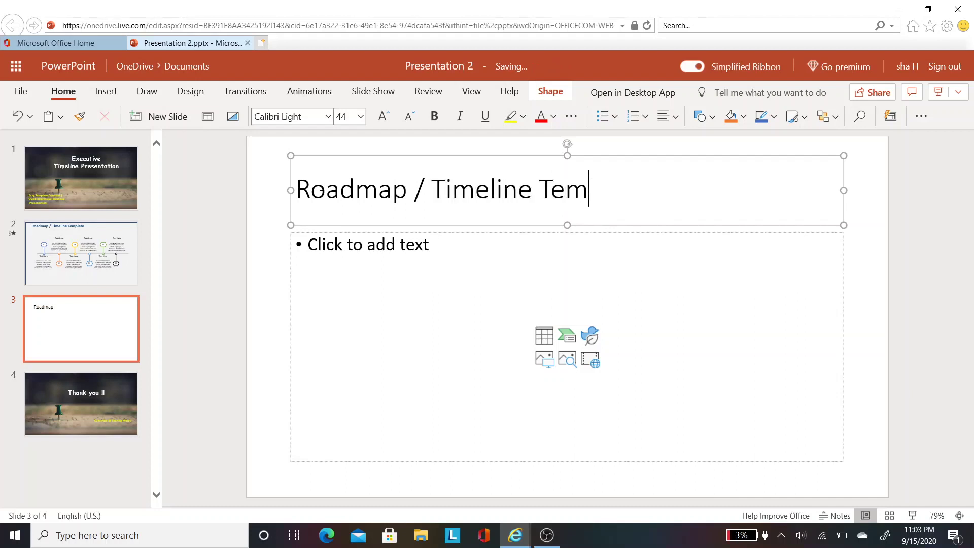
pyautogui.write('plate')
pyautogui.hotkey('ctrl', 'a')
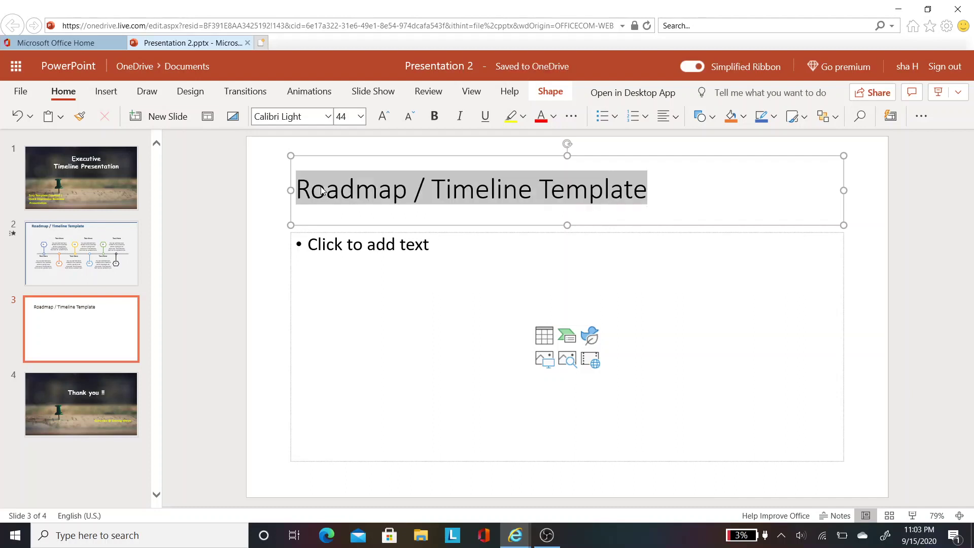
pyautogui.click(435, 117)
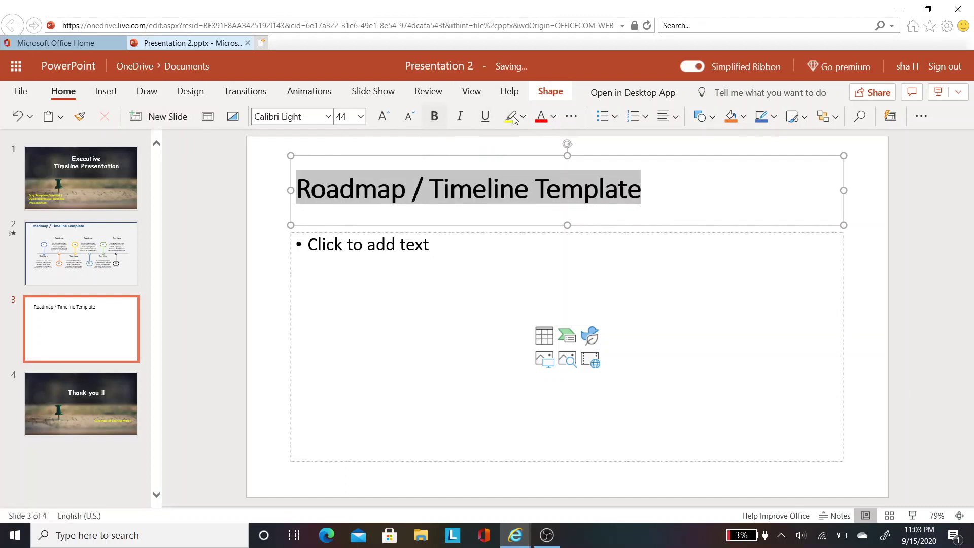
pyautogui.click(553, 118)
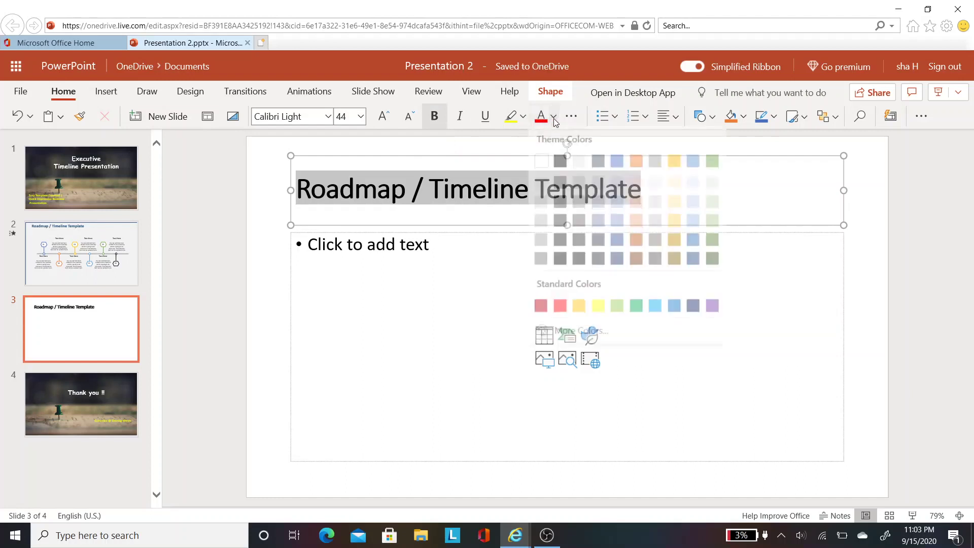
pyautogui.click(695, 262)
# Move the title toward the top-left and delete the empty body placeholder
pyautogui.moveTo(419, 155); pyautogui.dragTo(386, 129)
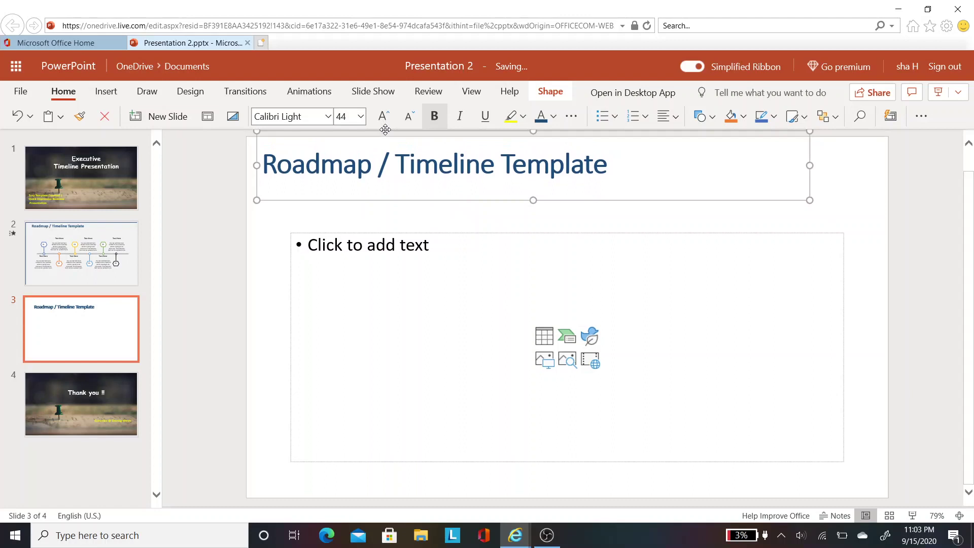
pyautogui.click(502, 231)
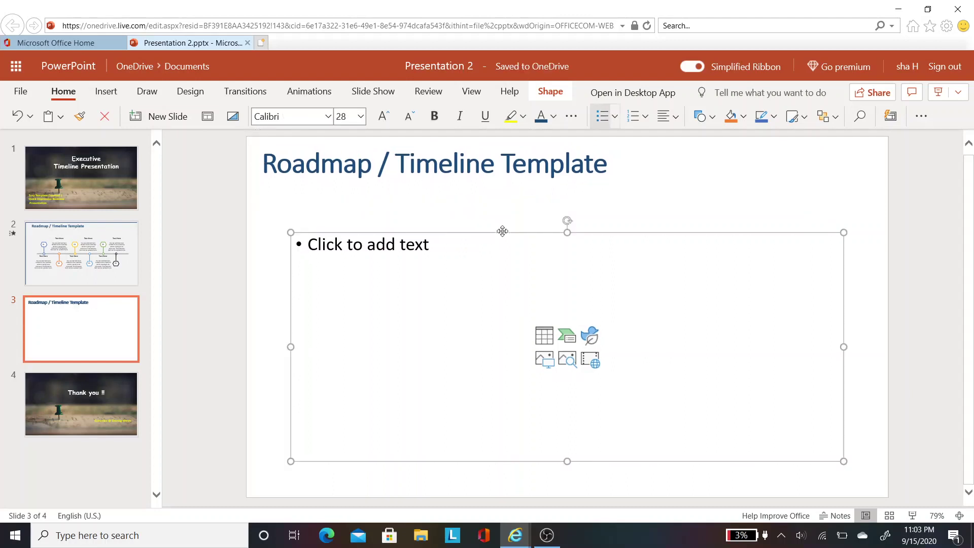
pyautogui.press('Delete')
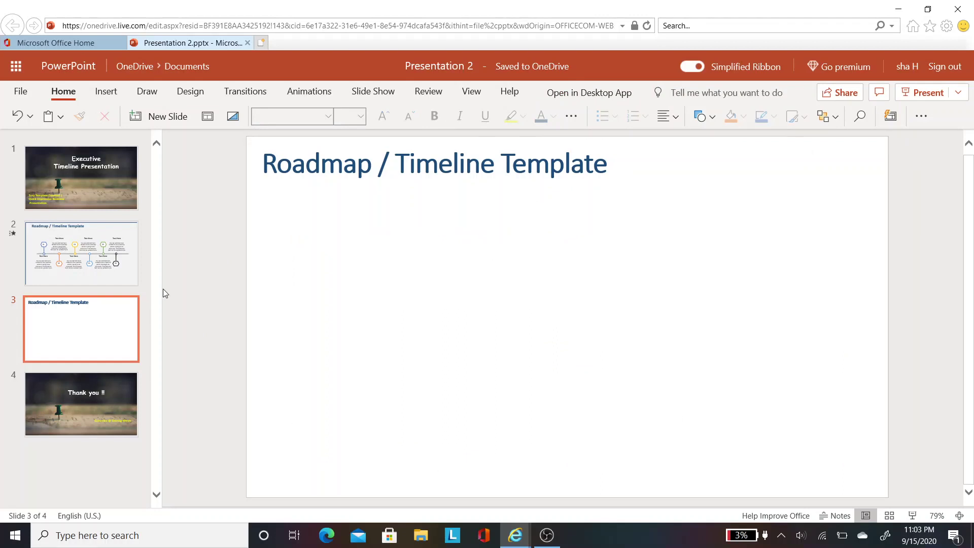
# Draw a long horizontal line across the middle of the slide
pyautogui.click(107, 94)
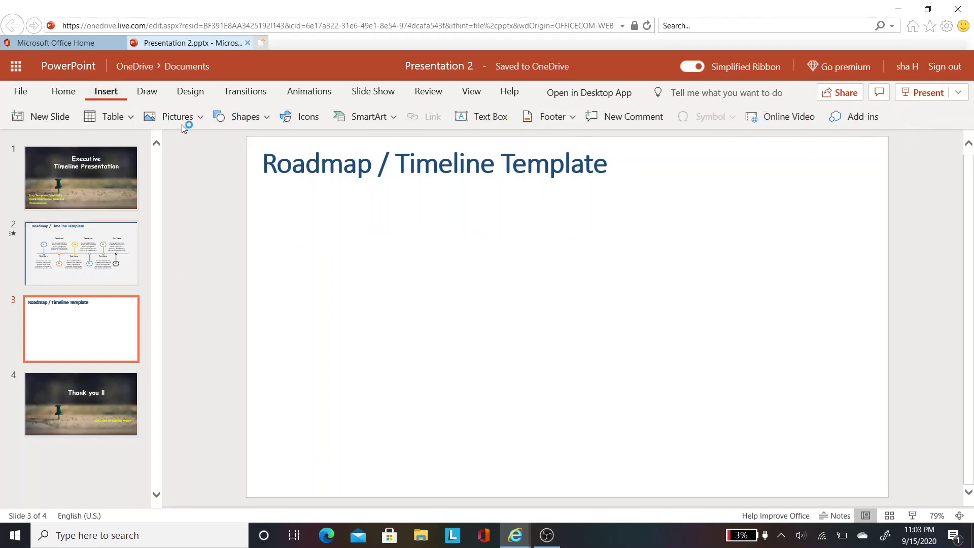
pyautogui.click(265, 120)
pyautogui.click(267, 121)
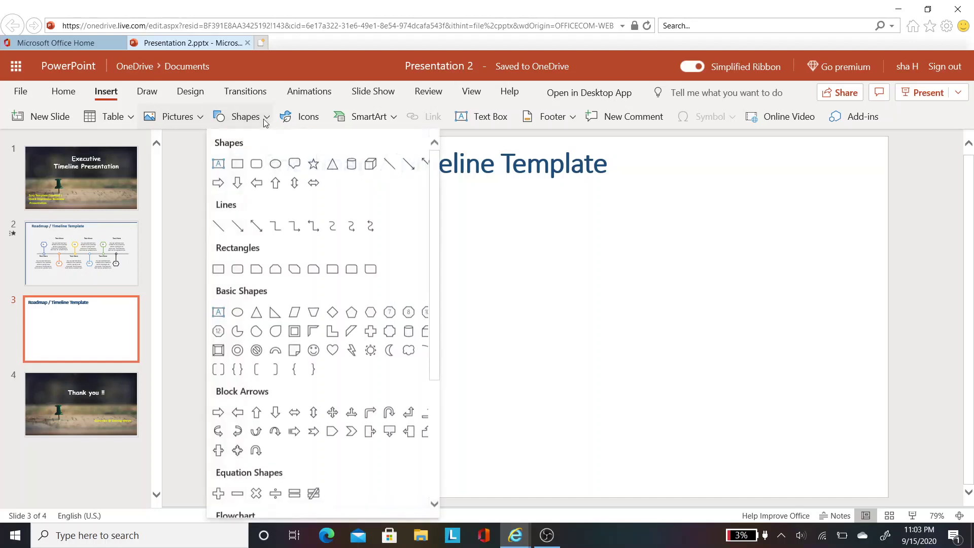
pyautogui.click(392, 167)
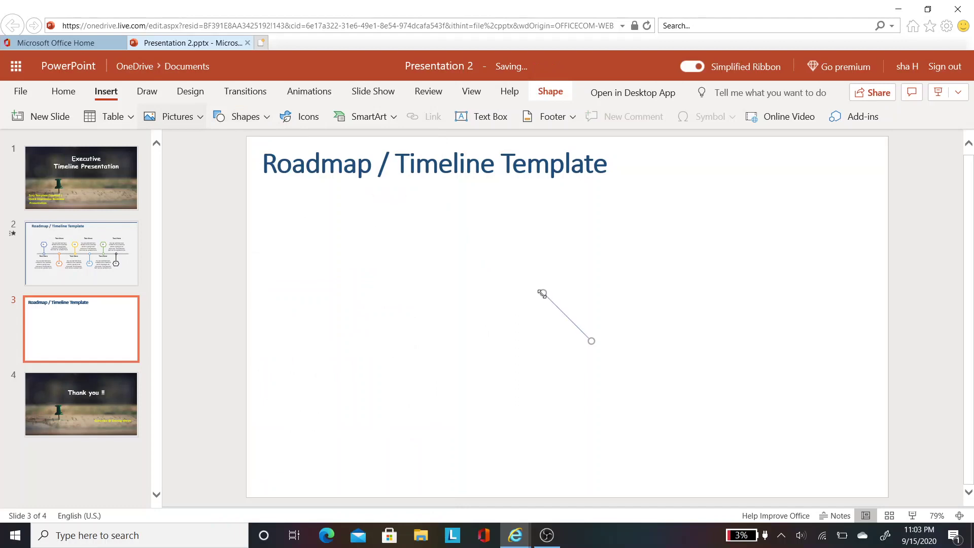
pyautogui.moveTo(544, 293); pyautogui.dragTo(413, 317)
pyautogui.moveTo(538, 317); pyautogui.dragTo(745, 316)
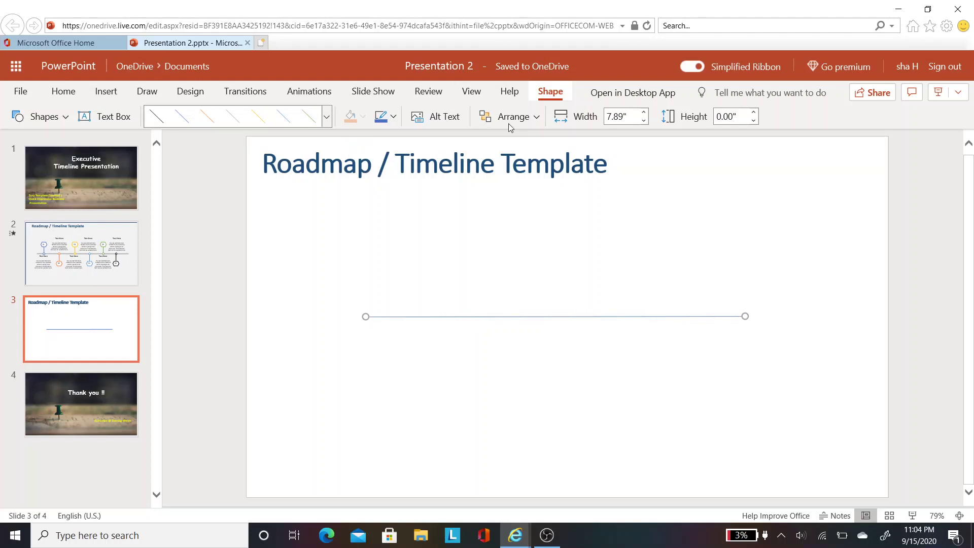
# Make the line dark grey, 4½ pt thick, and stretch it further right
pyautogui.click(394, 117)
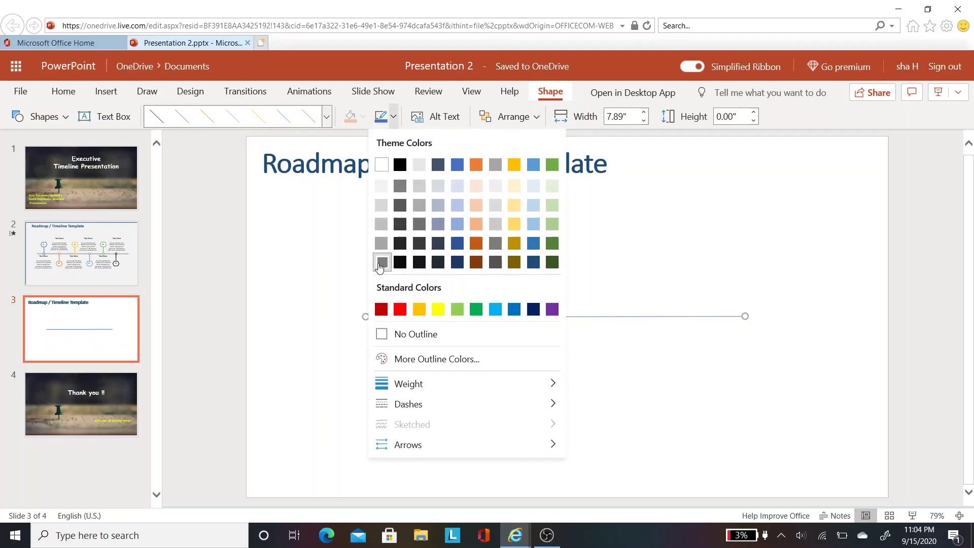
pyautogui.click(382, 262)
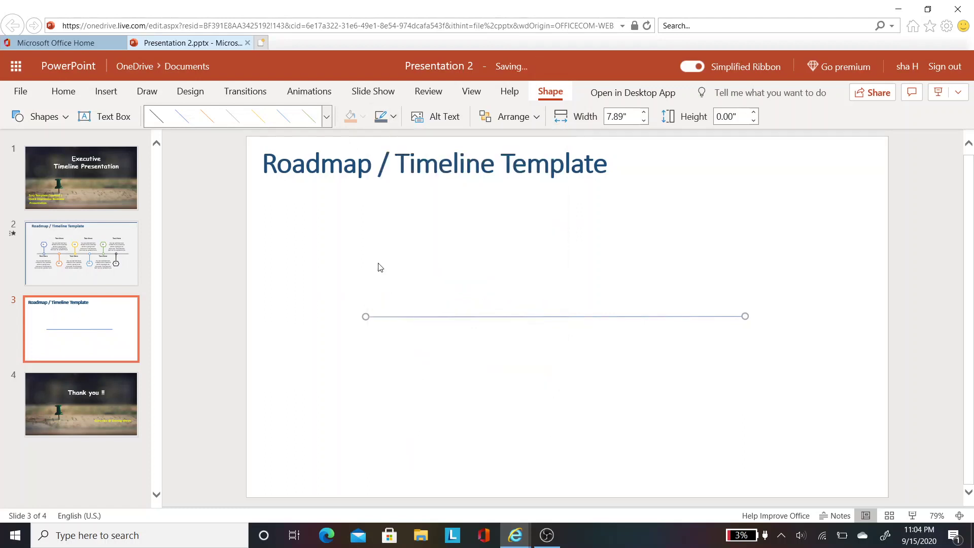
pyautogui.click(394, 120)
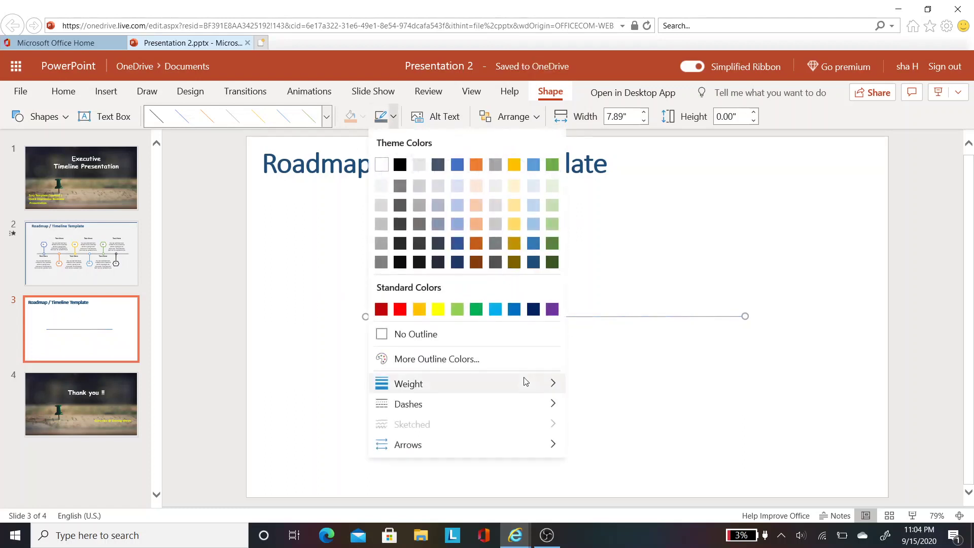
pyautogui.moveTo(525, 382)
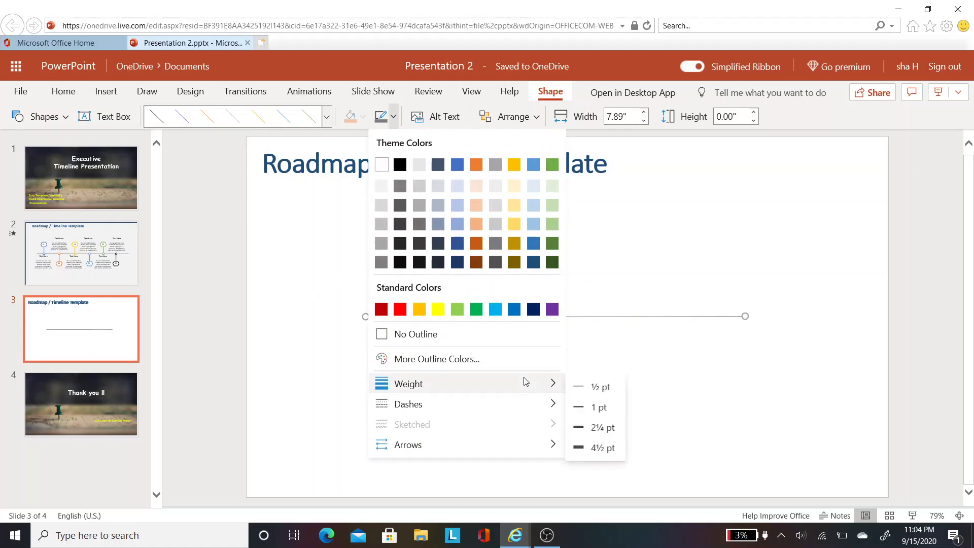
pyautogui.click(589, 450)
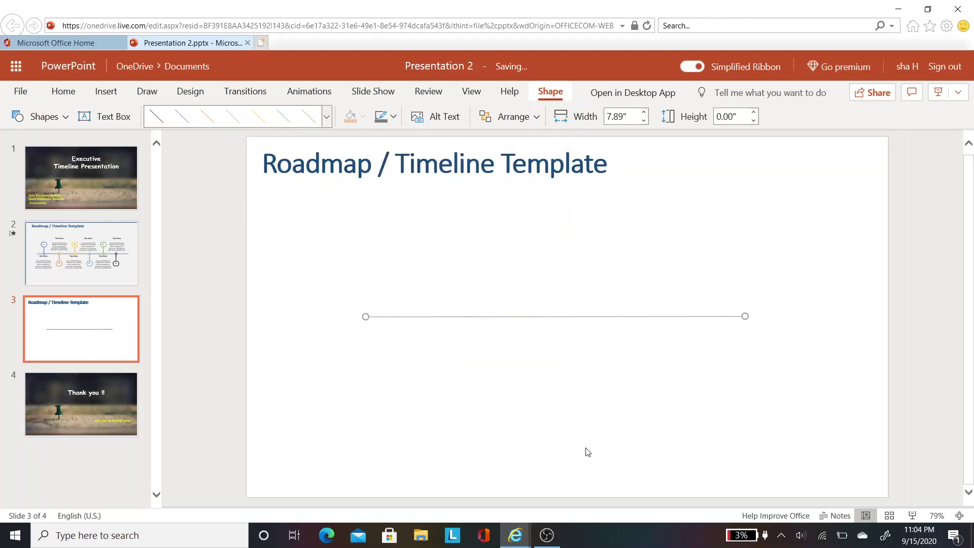
pyautogui.moveTo(746, 316); pyautogui.dragTo(776, 316)
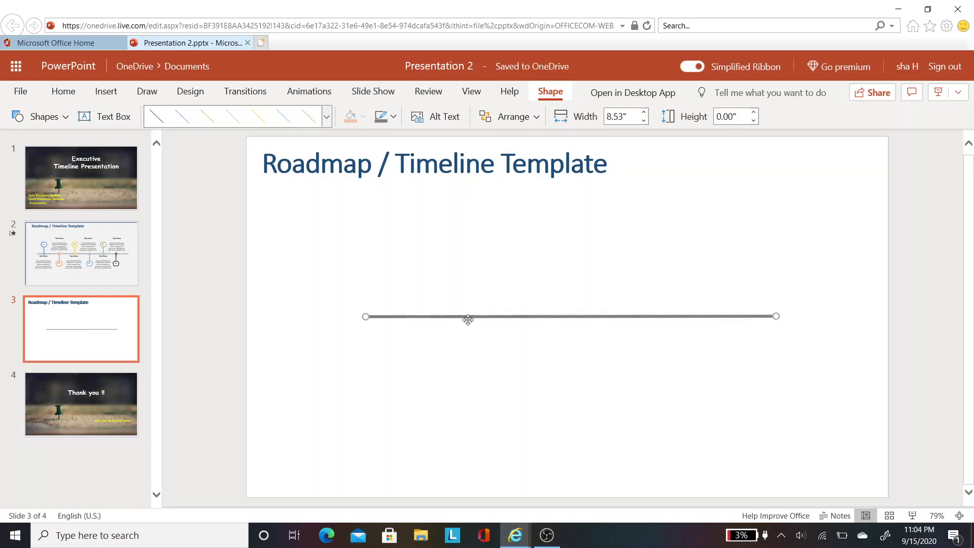
# Insert a circle shape and place it below the timeline line
pyautogui.click(108, 92)
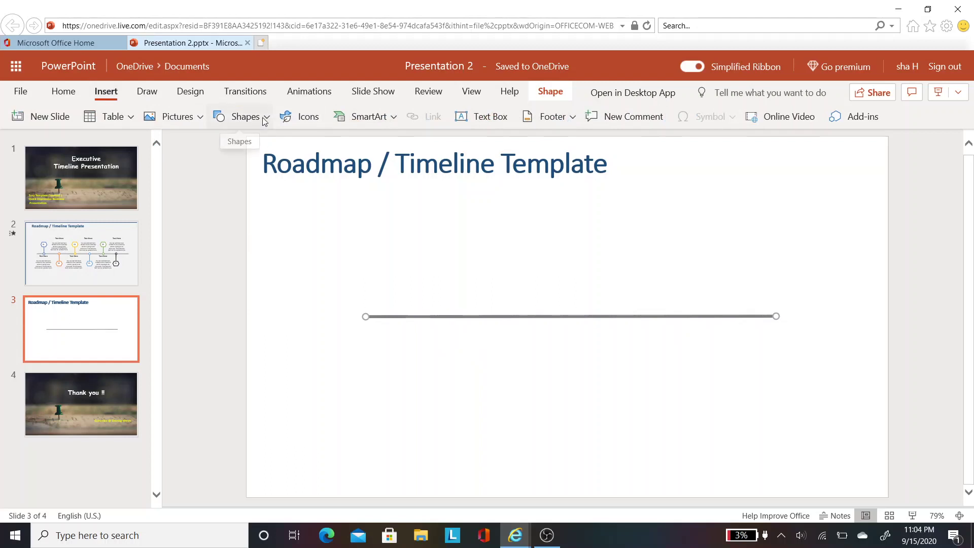
pyautogui.click(263, 117)
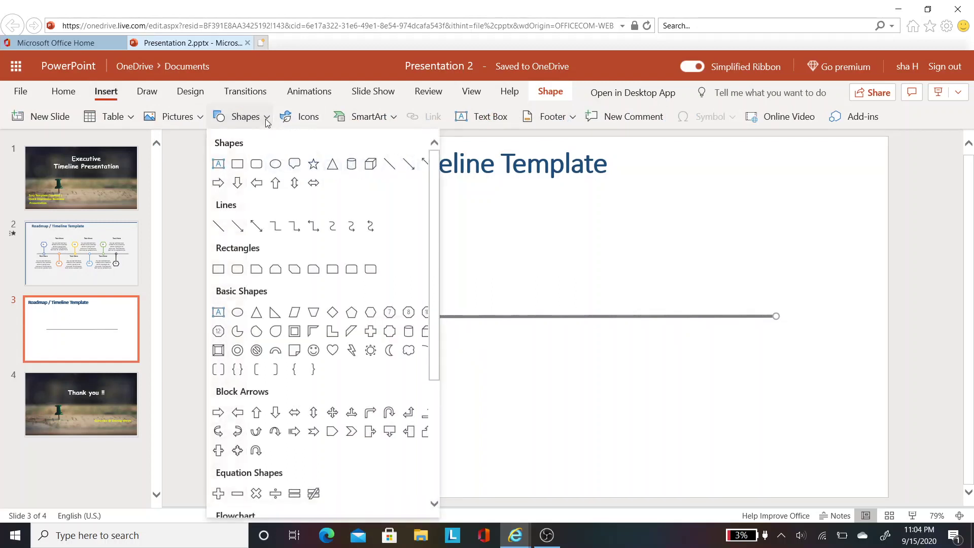
pyautogui.click(276, 164)
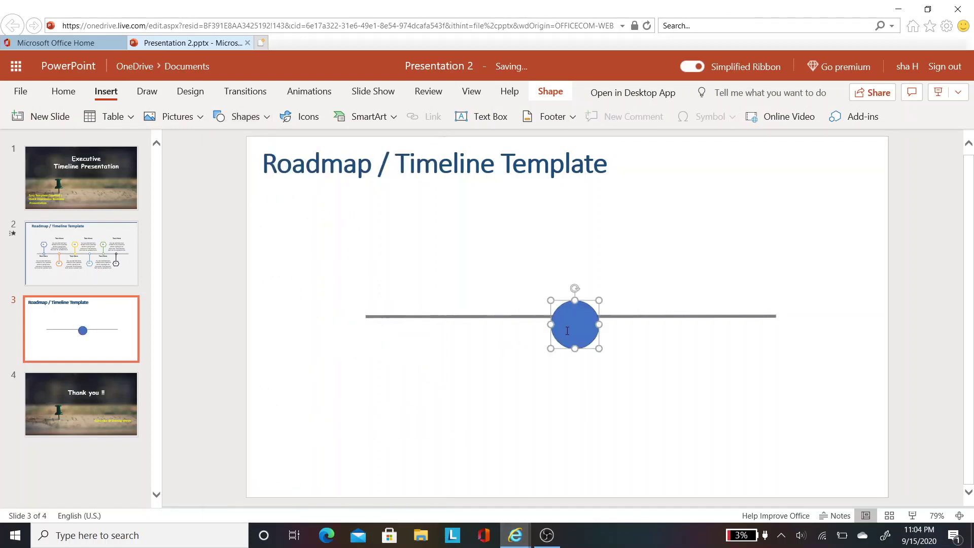
pyautogui.moveTo(567, 330); pyautogui.dragTo(431, 364)
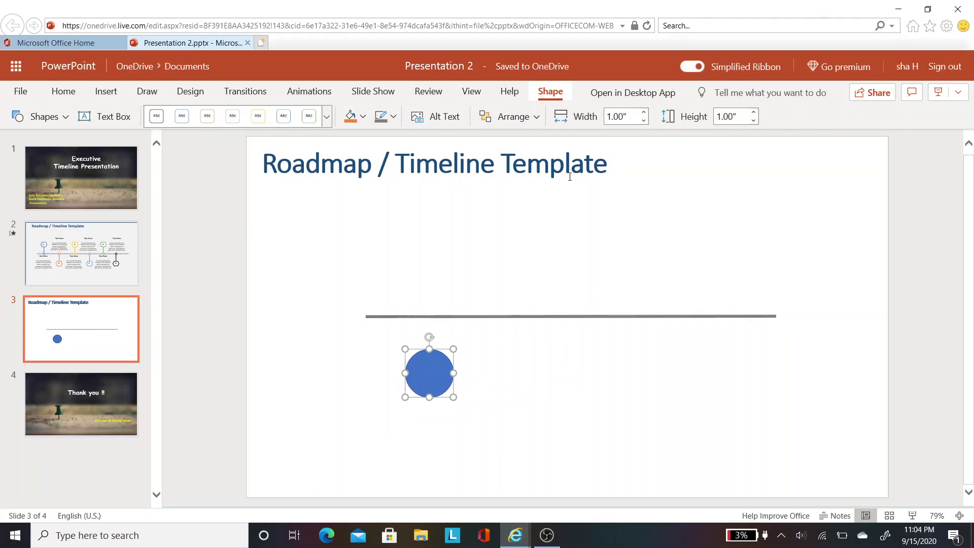
# Resize the circle to 0.22" and move it onto the left end of the line
pyautogui.click(630, 117)
pyautogui.write('0.22')
pyautogui.press('Tab')
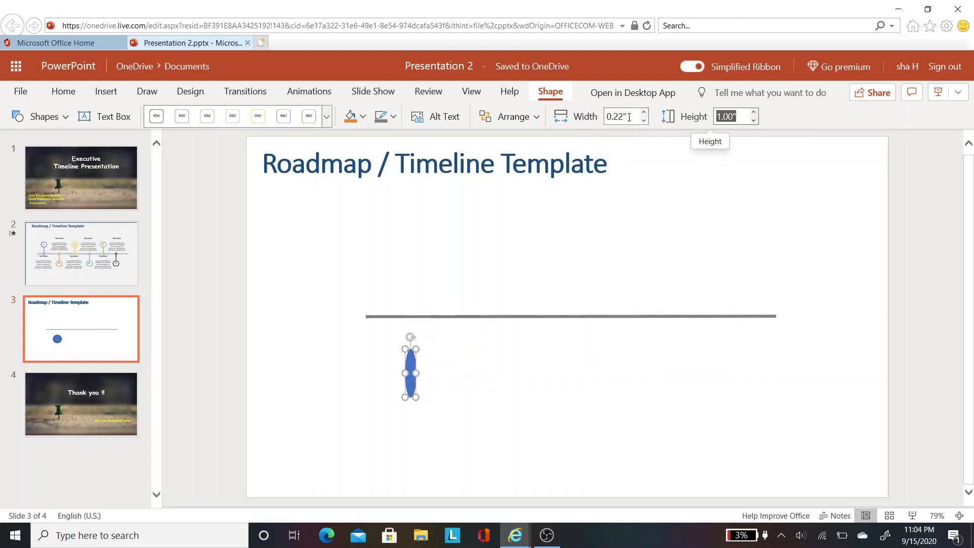
pyautogui.write('0.22')
pyautogui.press('Return')
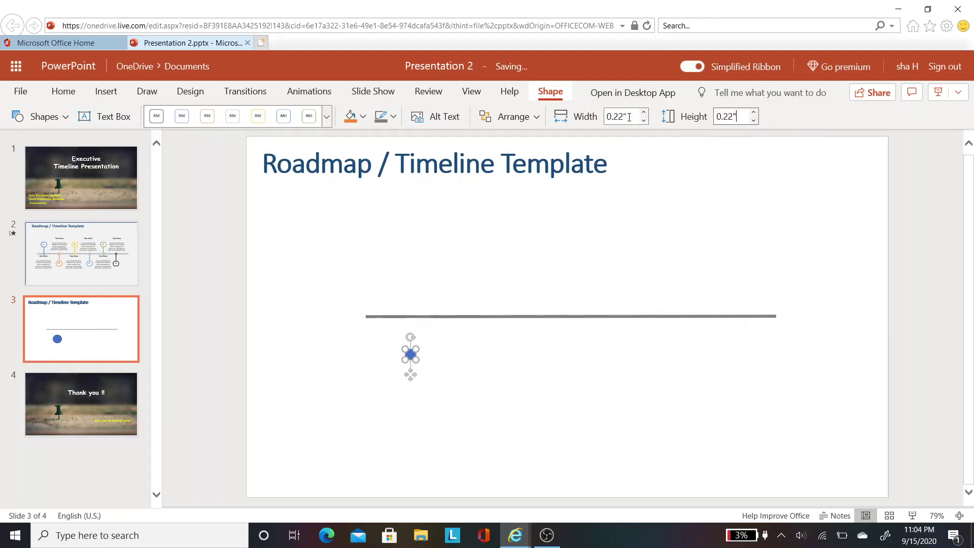
pyautogui.moveTo(407, 355); pyautogui.dragTo(400, 319)
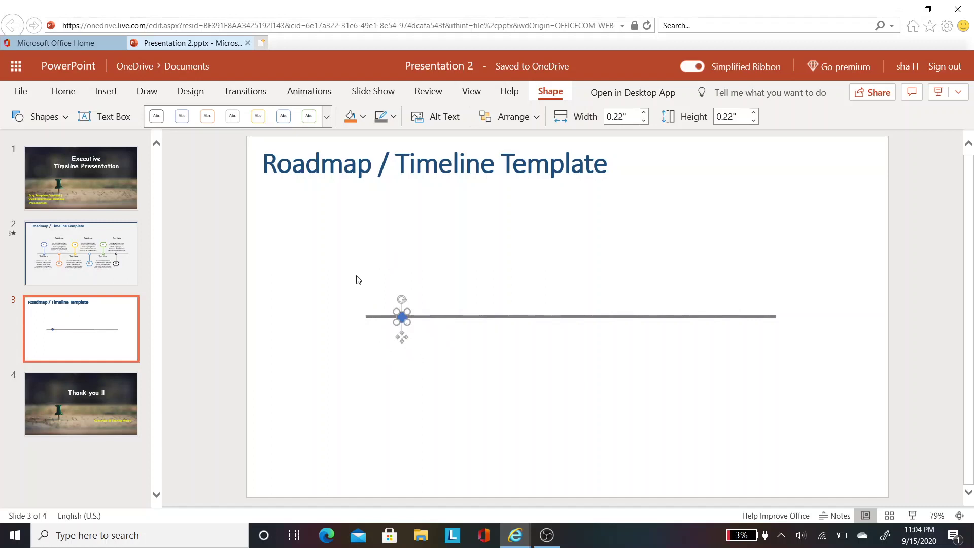
# Apply the Colored Outline - Blue, Accent 1 style to the circle and nudge it onto the line
pyautogui.click(327, 123)
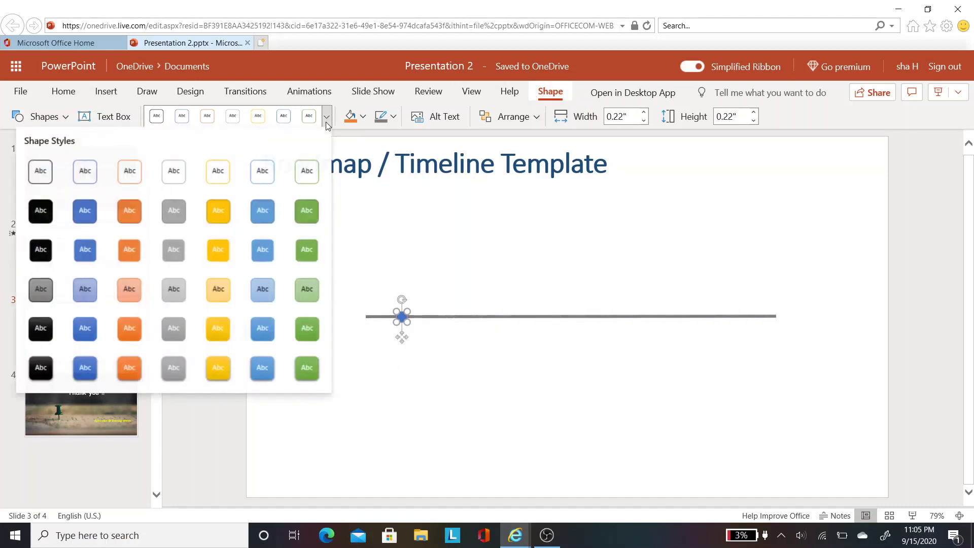
pyautogui.click(85, 174)
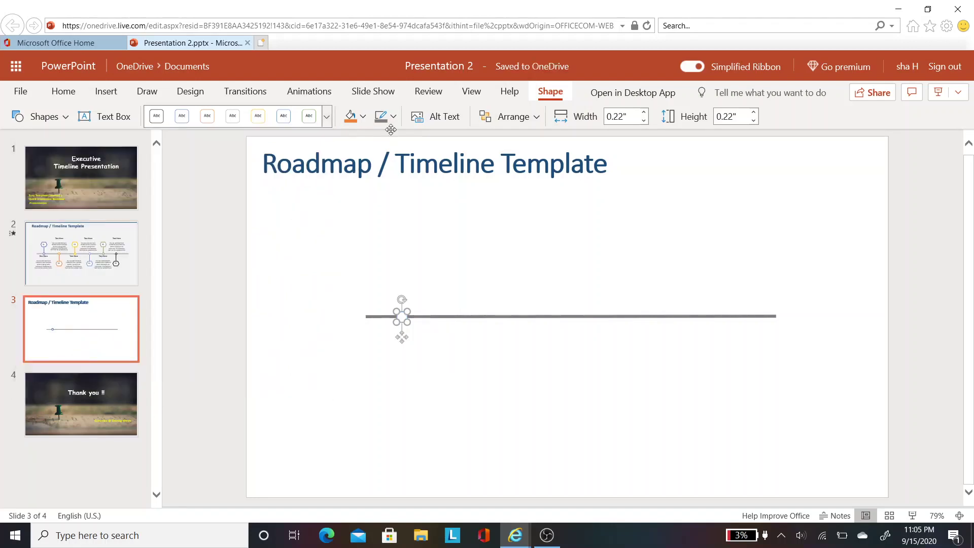
pyautogui.click(436, 354)
pyautogui.click(402, 319)
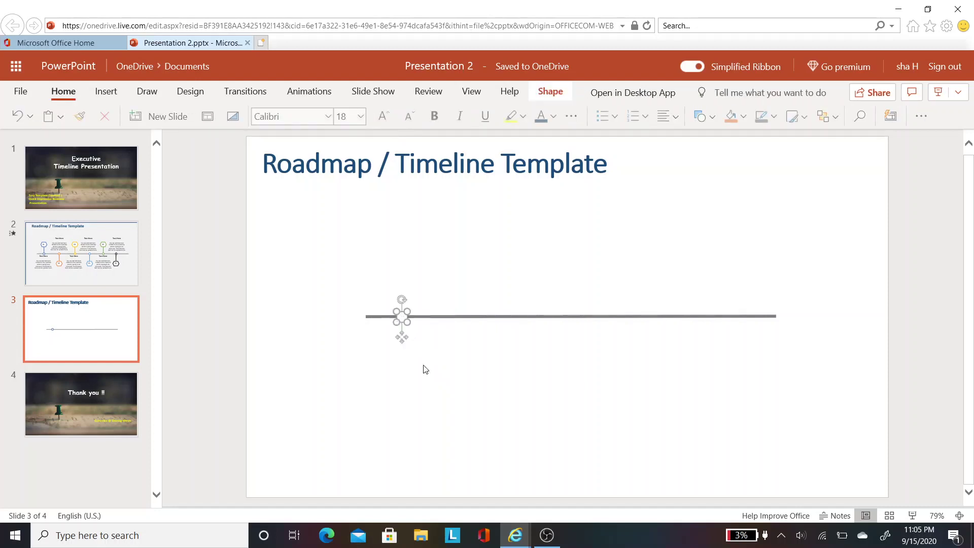
pyautogui.moveTo(402, 318)
pyautogui.mouseDown()
pyautogui.moveTo(409, 325)
pyautogui.moveTo(403, 317)
pyautogui.mouseUp()
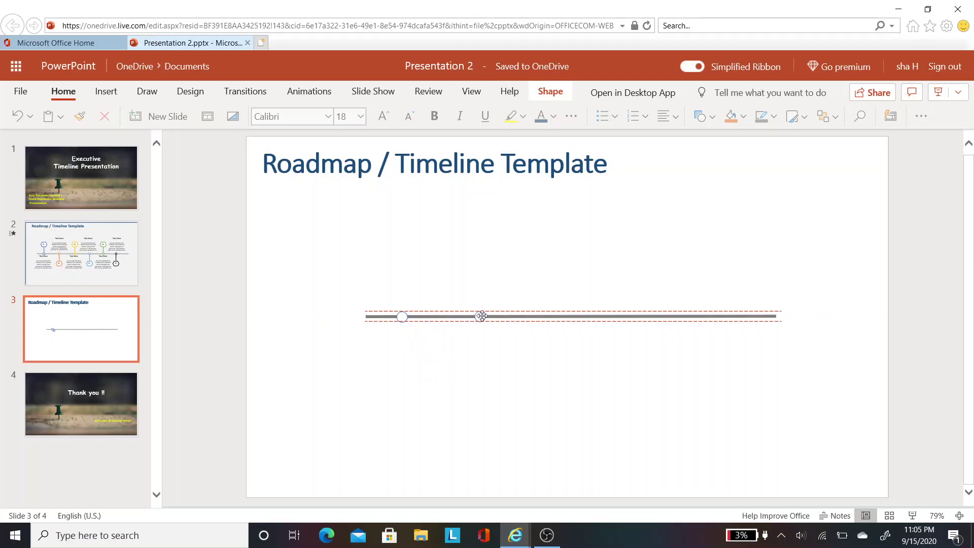
# Copy the circle three times and space the four circles evenly along the line
pyautogui.moveTo(482, 316); pyautogui.dragTo(580, 320)
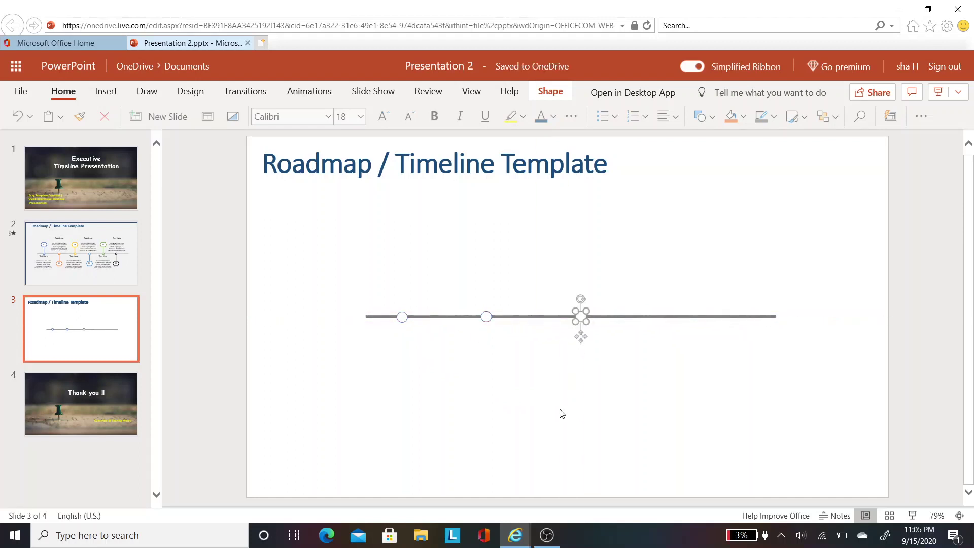
pyautogui.hotkey('ctrl', 'v')
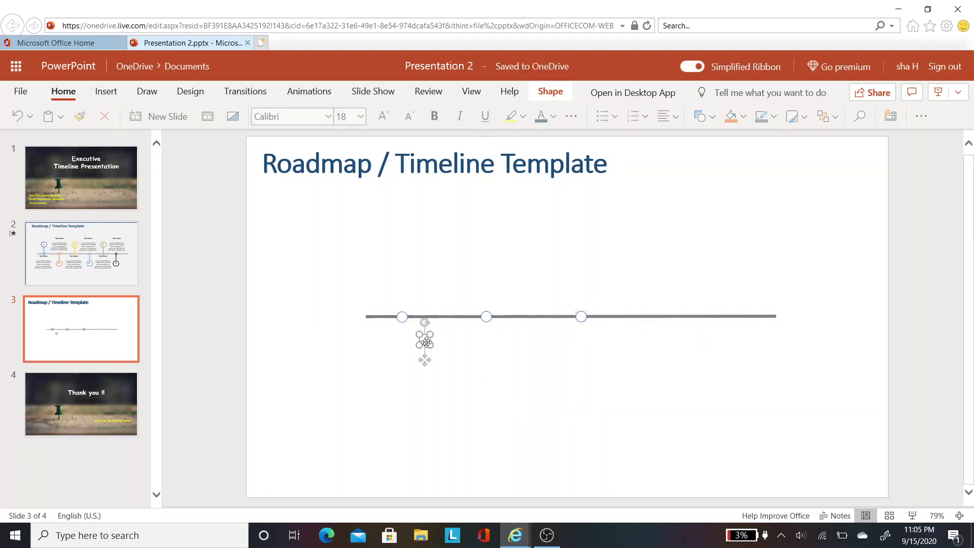
pyautogui.moveTo(425, 358); pyautogui.dragTo(734, 317)
pyautogui.moveTo(584, 316); pyautogui.dragTo(625, 311)
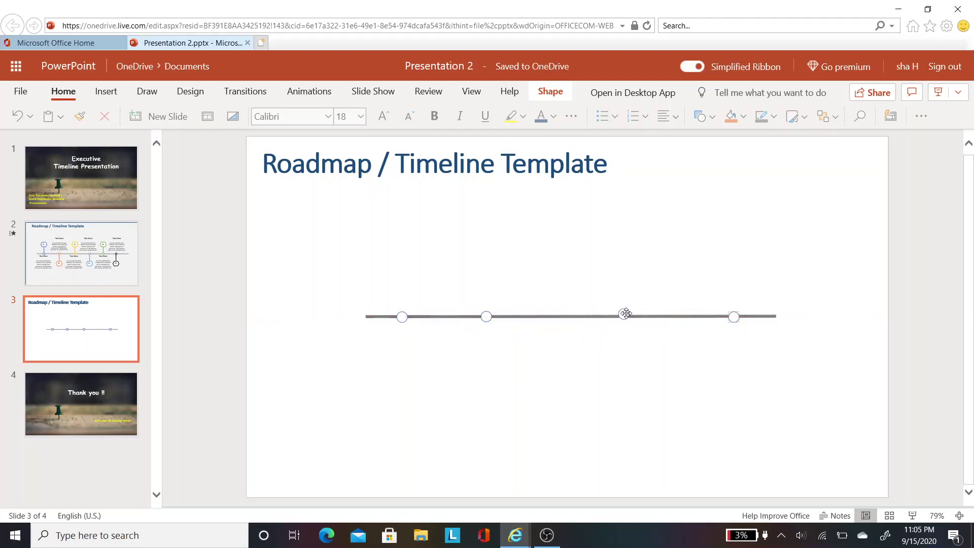
pyautogui.moveTo(626, 313); pyautogui.dragTo(619, 315)
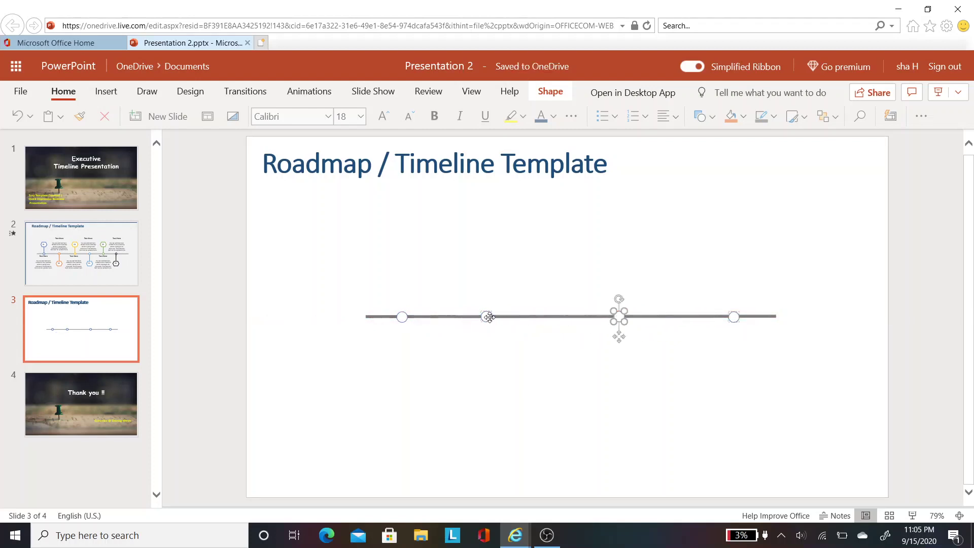
pyautogui.moveTo(489, 317); pyautogui.dragTo(514, 316)
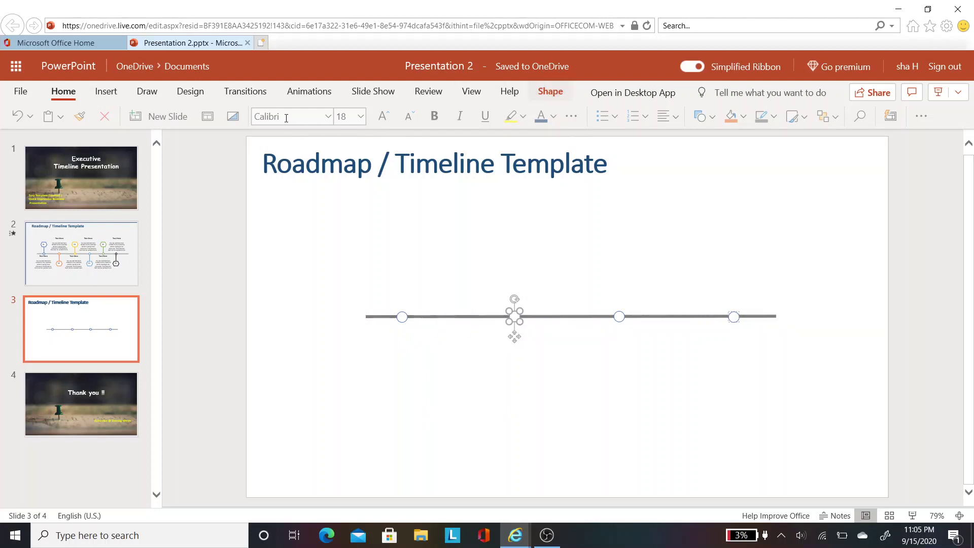
# Give the second and third circles orange and gold outline styles
pyautogui.click(544, 97)
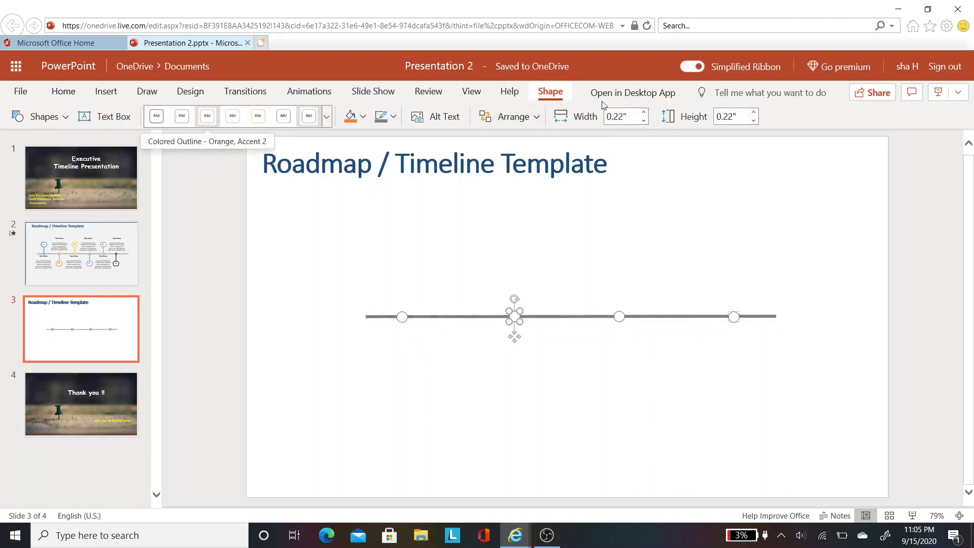
pyautogui.click(203, 121)
pyautogui.click(619, 317)
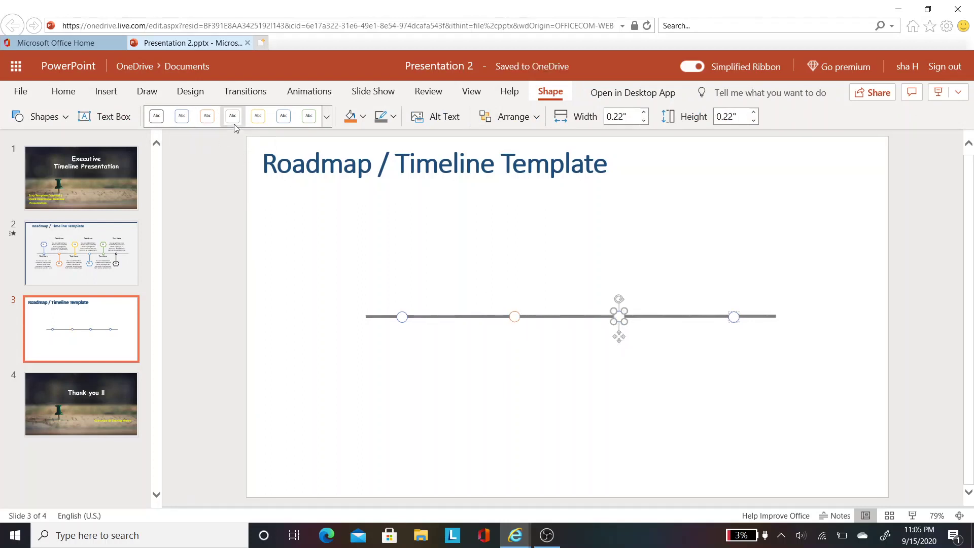
pyautogui.click(258, 116)
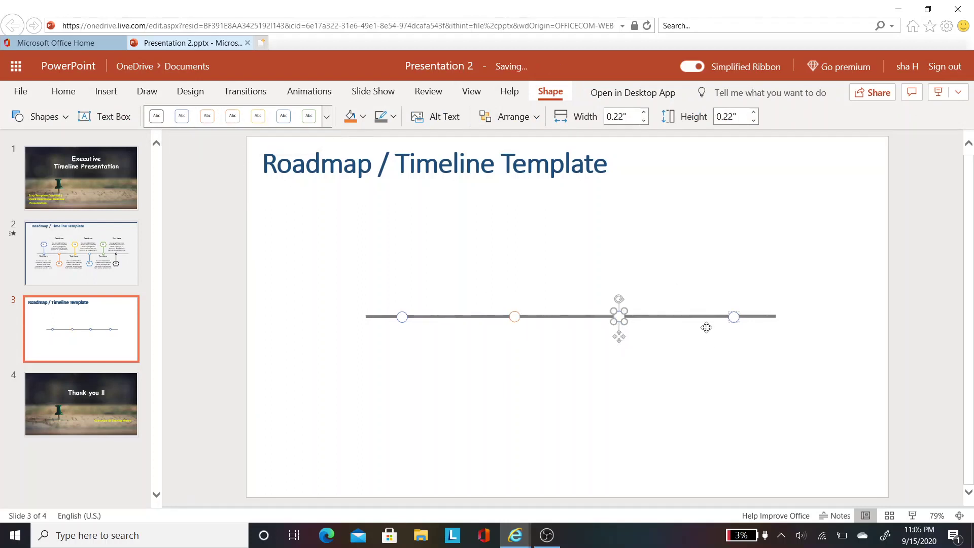
pyautogui.click(728, 310)
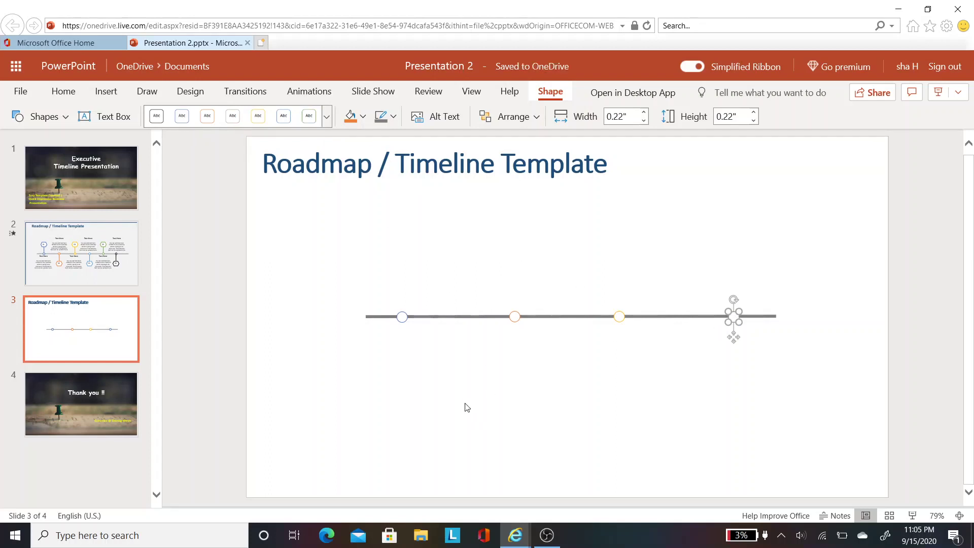
pyautogui.click(426, 386)
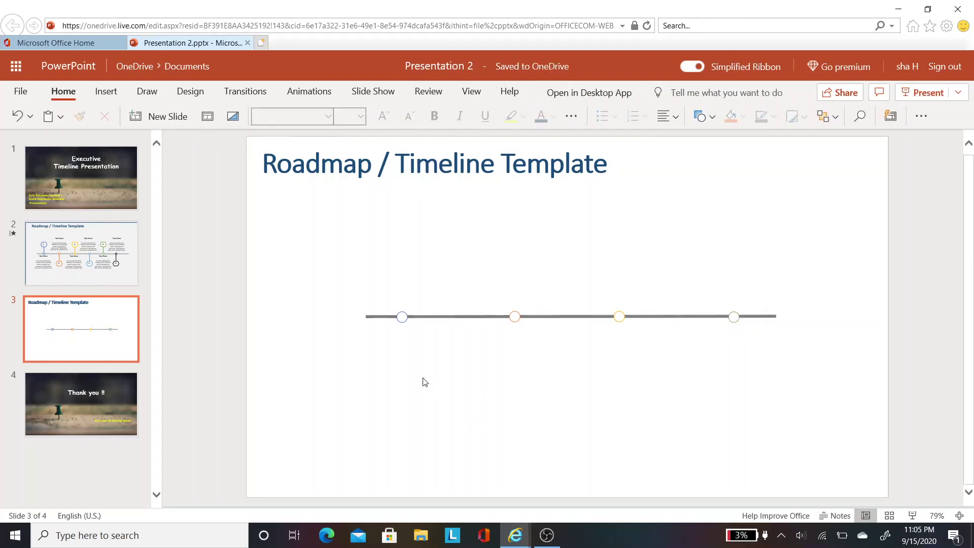
# Select all four circles and set their outline weight to 4½ pt
pyautogui.click(401, 320)
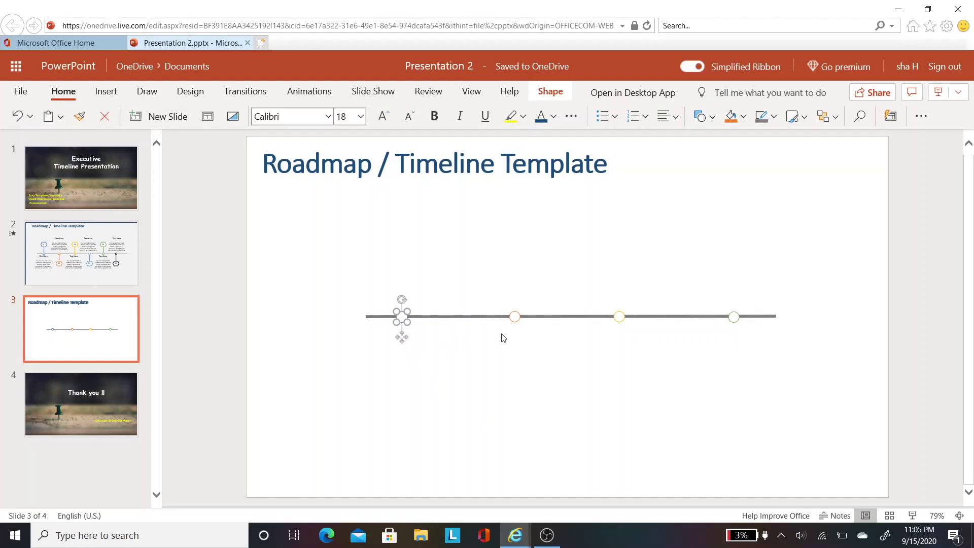
pyautogui.keyDown('shift'); pyautogui.click(515, 320); pyautogui.keyUp('shift')
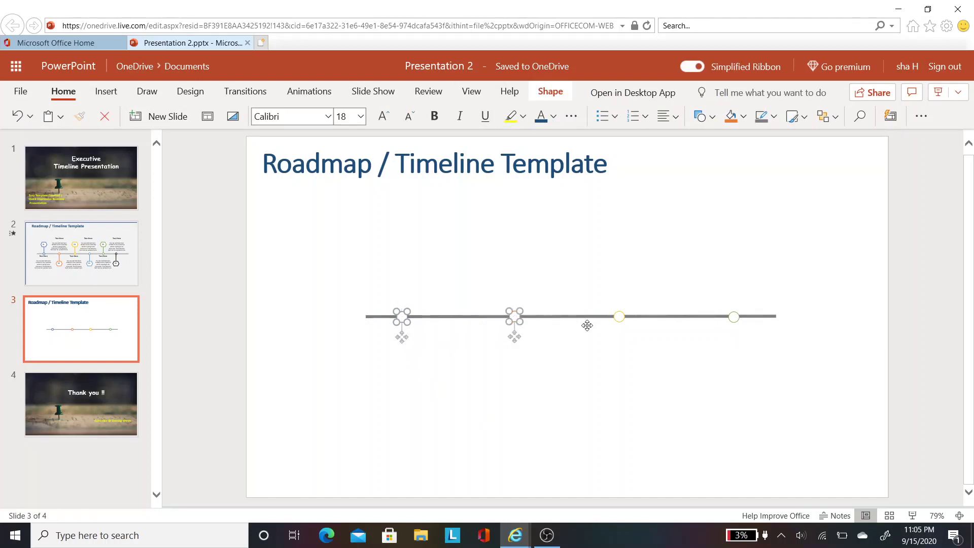
pyautogui.keyDown('shift'); pyautogui.click(619, 319); pyautogui.keyUp('shift')
pyautogui.keyDown('shift'); pyautogui.click(731, 320); pyautogui.keyUp('shift')
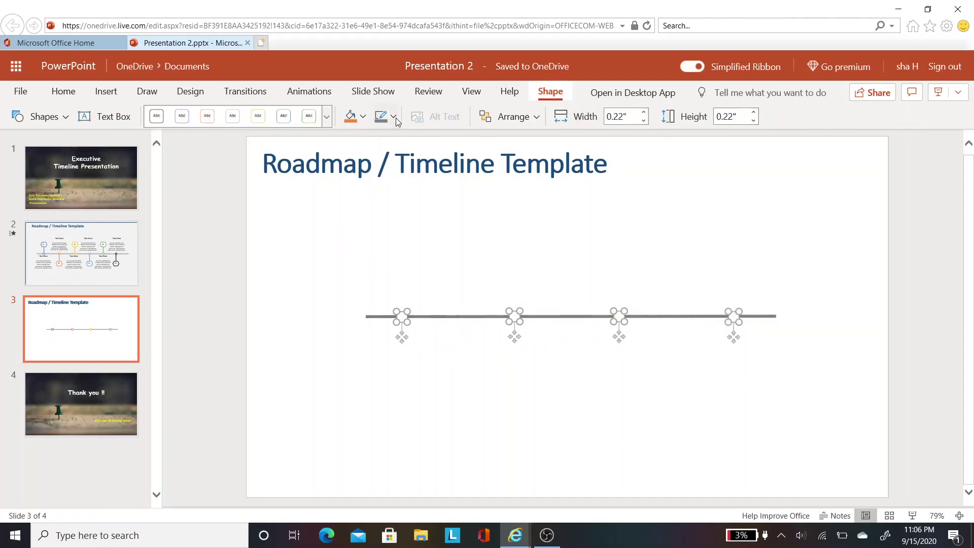
pyautogui.click(394, 117)
pyautogui.moveTo(491, 389)
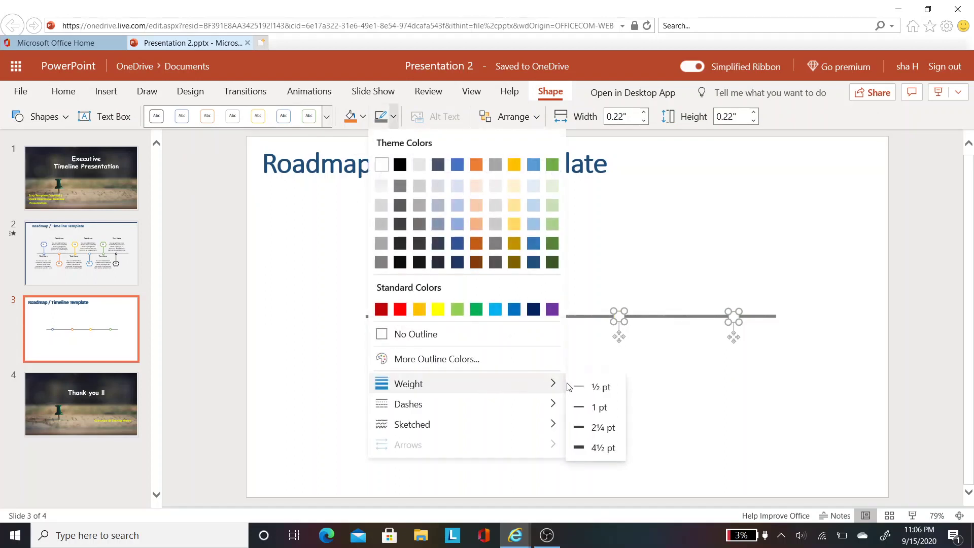
pyautogui.click(595, 448)
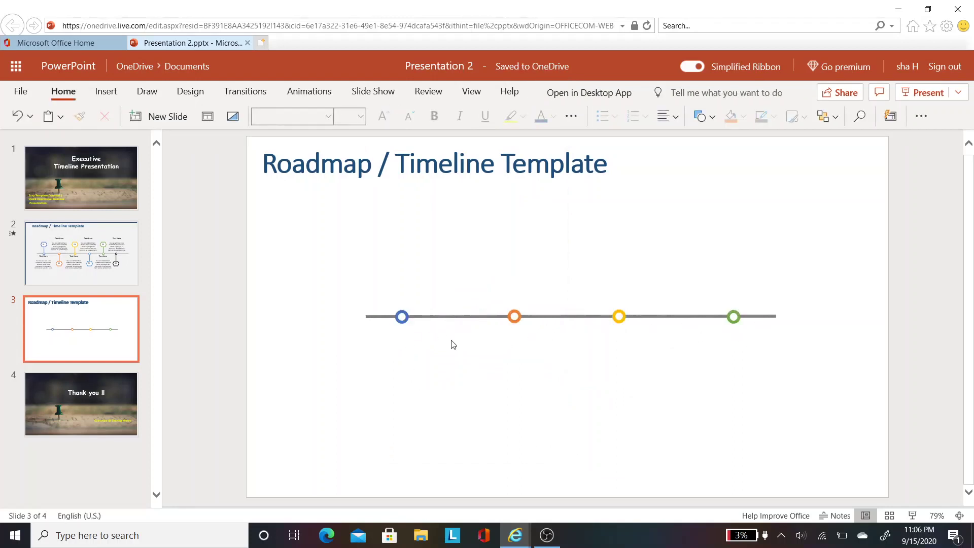
# Insert a hexagon above the first circle with a white fill and blue outline style
pyautogui.click(106, 92)
pyautogui.click(267, 121)
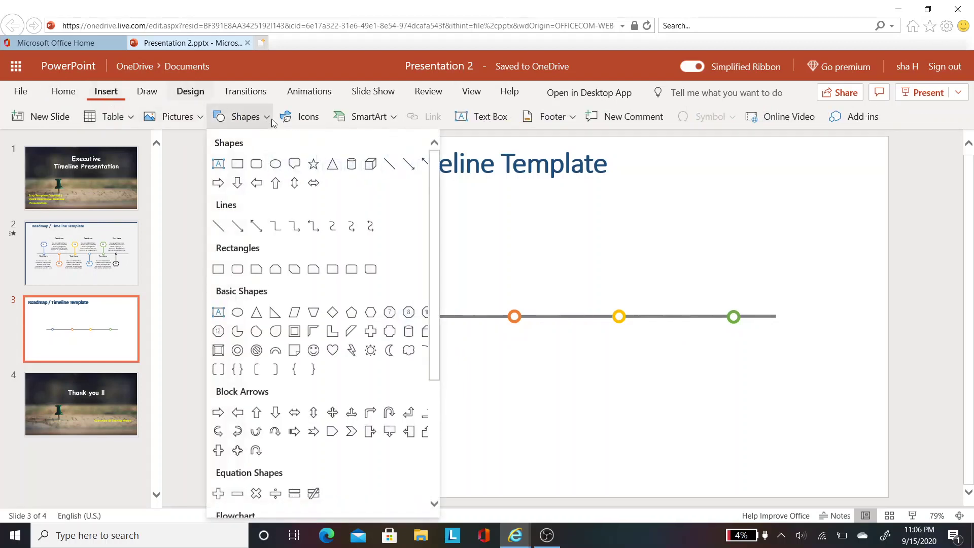
pyautogui.click(370, 313)
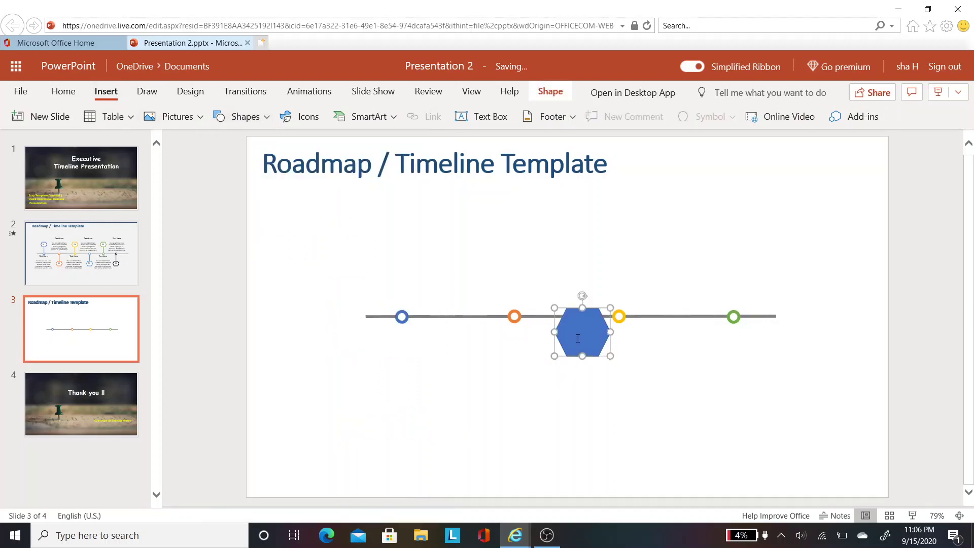
pyautogui.moveTo(580, 315); pyautogui.dragTo(400, 263)
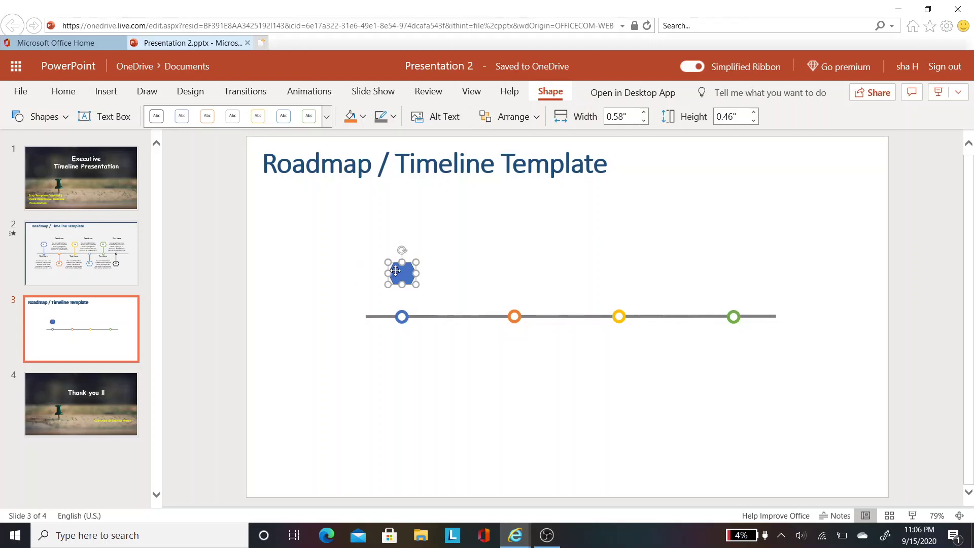
pyautogui.click(182, 118)
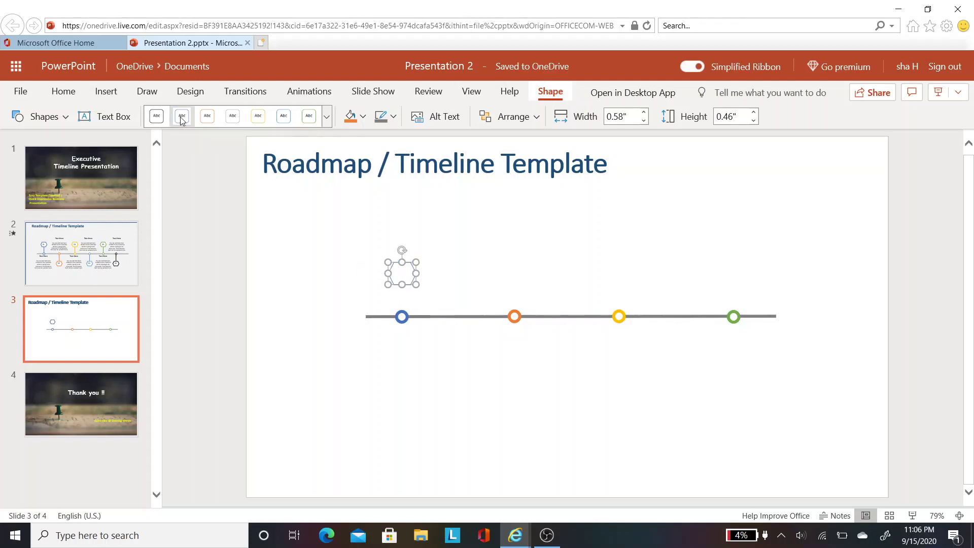
pyautogui.click(420, 402)
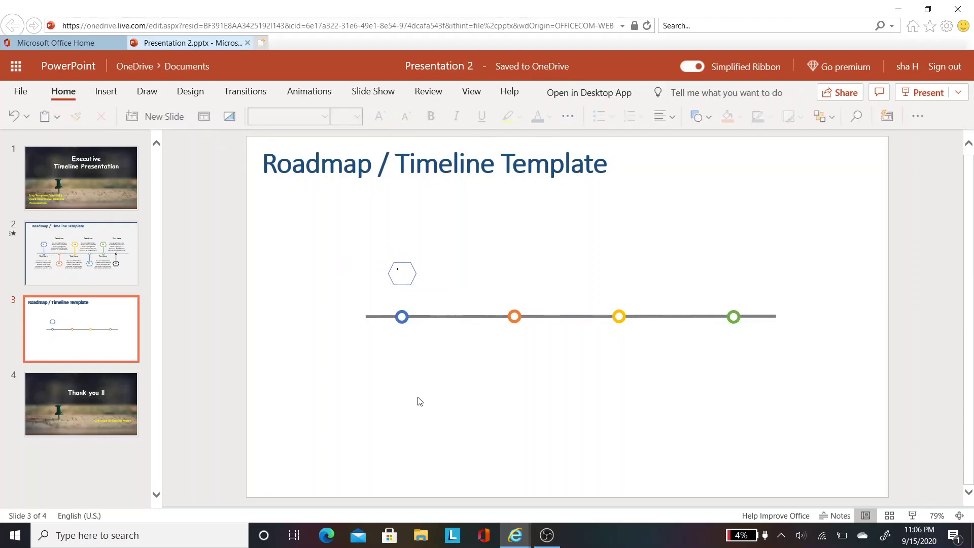
pyautogui.click(408, 285)
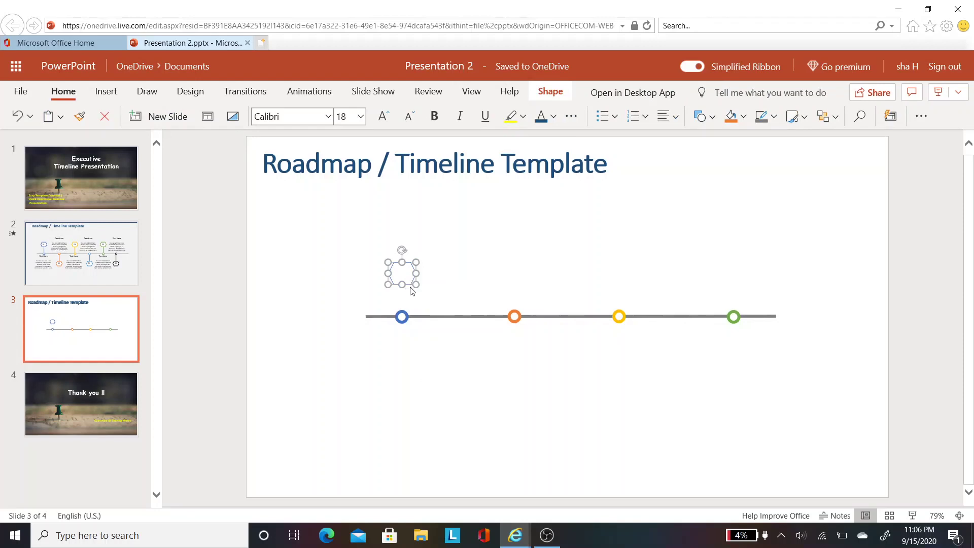
# Copy the hexagon below the orange circle, above the yellow one and below the green one
pyautogui.moveTo(412, 278); pyautogui.dragTo(522, 354)
pyautogui.hotkey('ctrl', 'v')
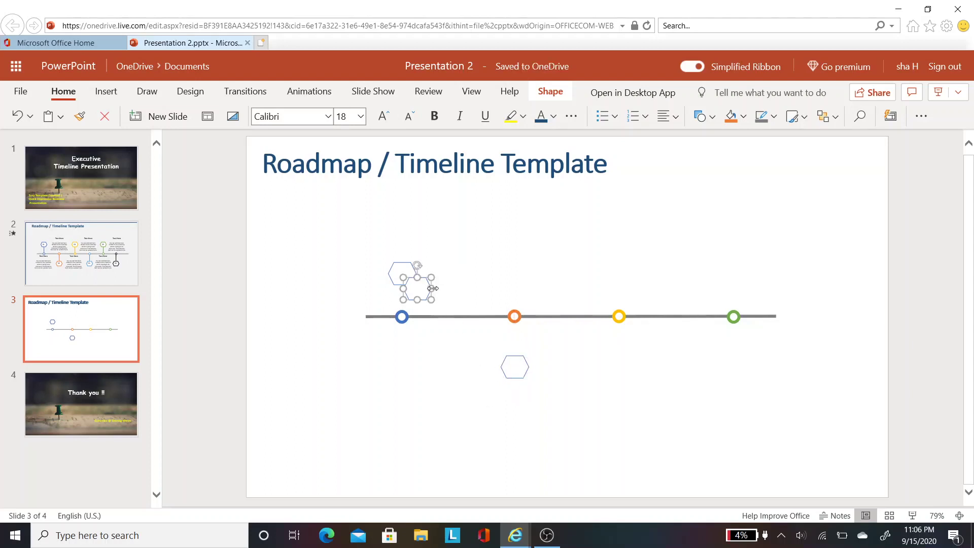
pyautogui.moveTo(425, 280); pyautogui.dragTo(629, 265)
pyautogui.hotkey('ctrl', 'v')
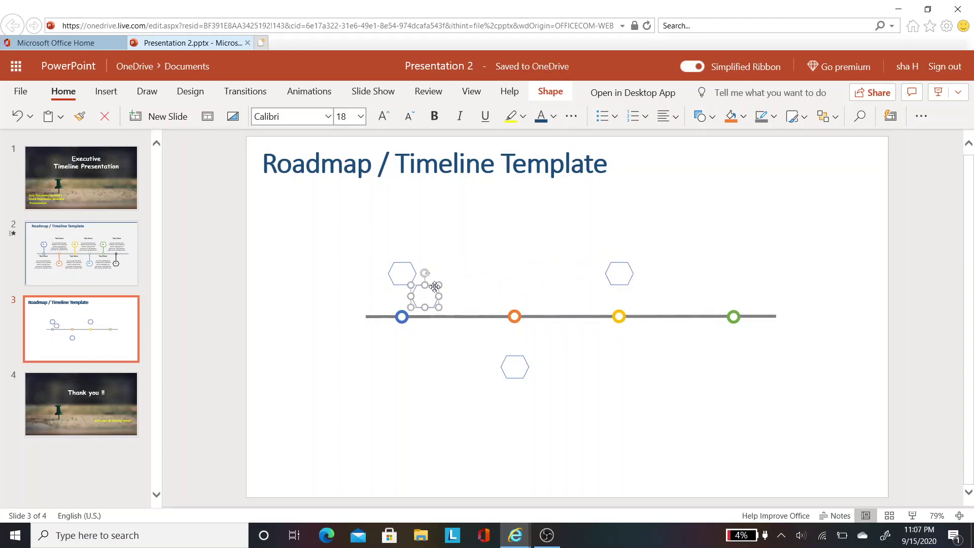
pyautogui.moveTo(435, 287); pyautogui.dragTo(742, 358)
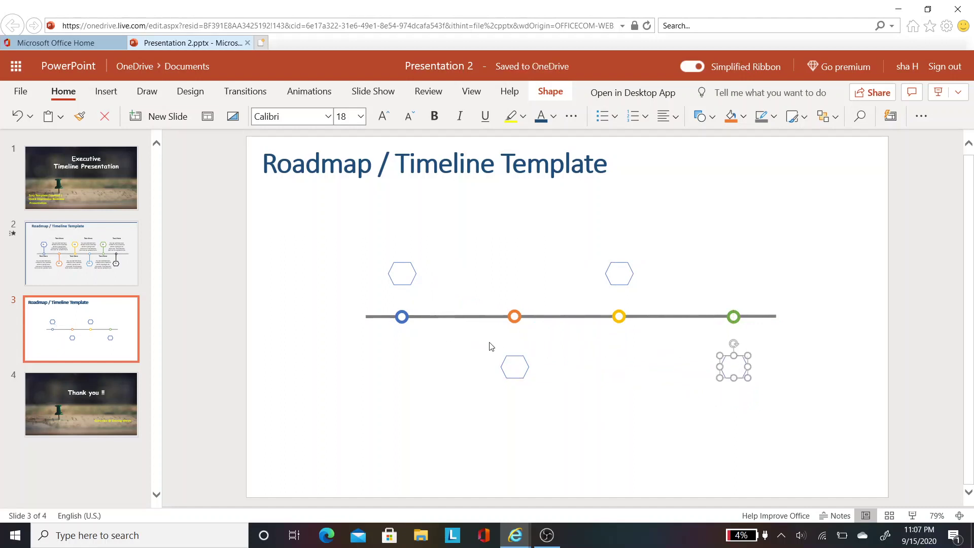
# Apply orange, yellow and green outline styles to the second, third and fourth hexagons
pyautogui.click(521, 374)
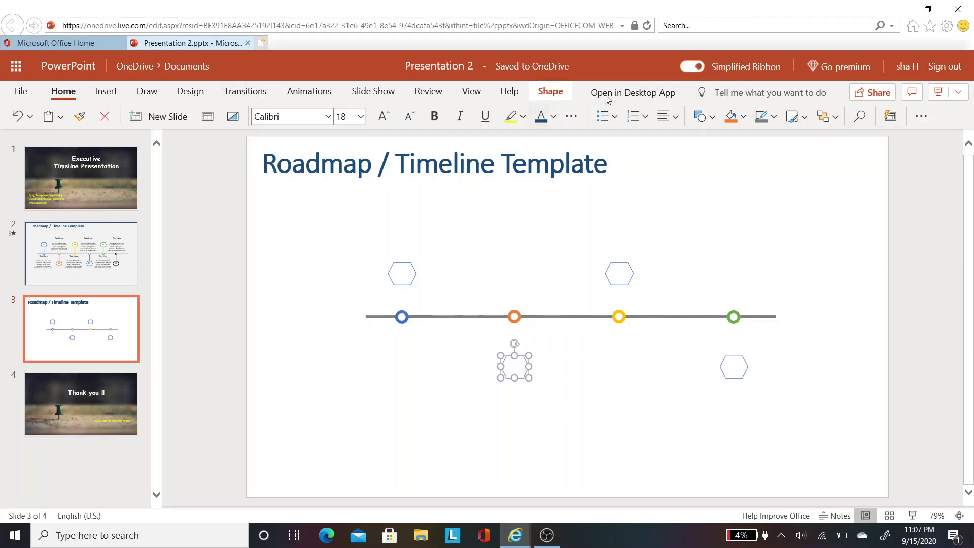
pyautogui.click(549, 92)
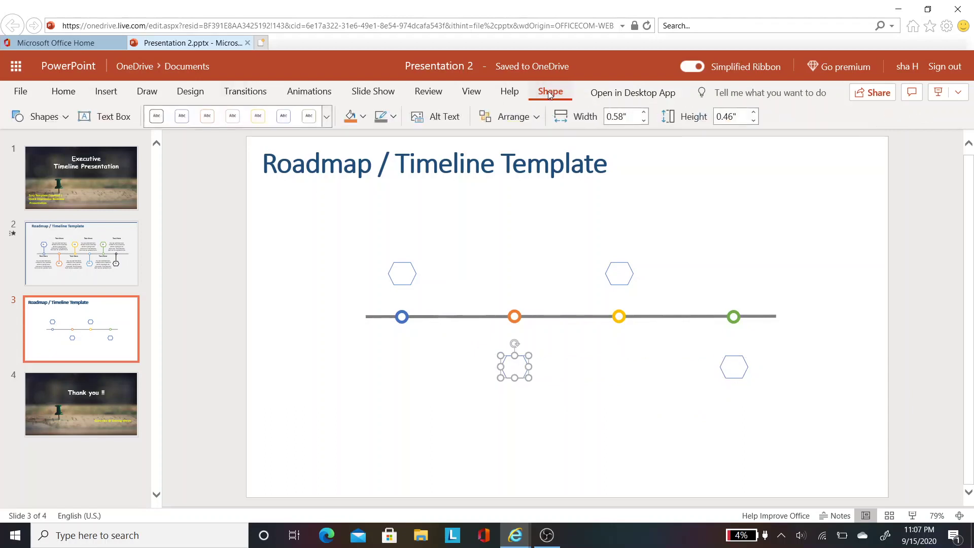
pyautogui.click(208, 117)
pyautogui.click(620, 269)
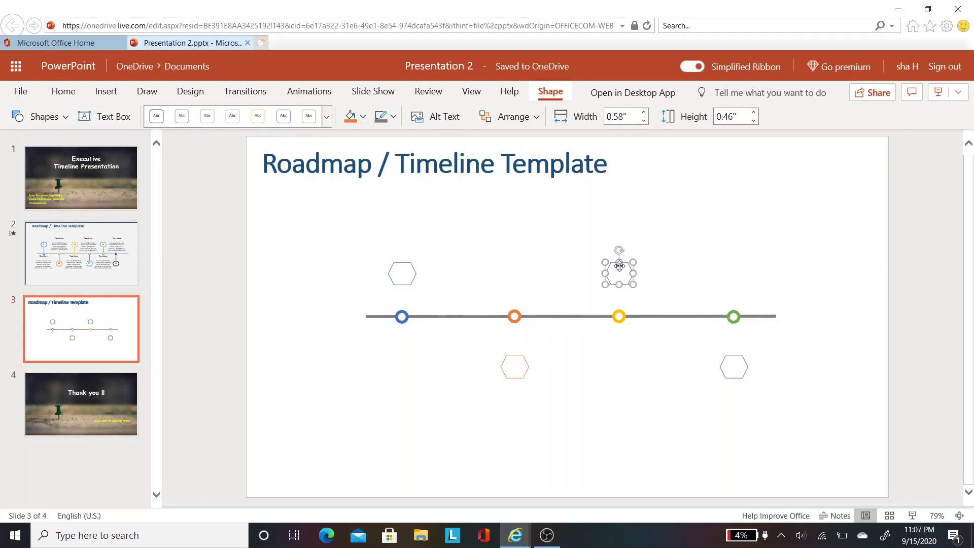
pyautogui.click(257, 116)
pyautogui.click(730, 376)
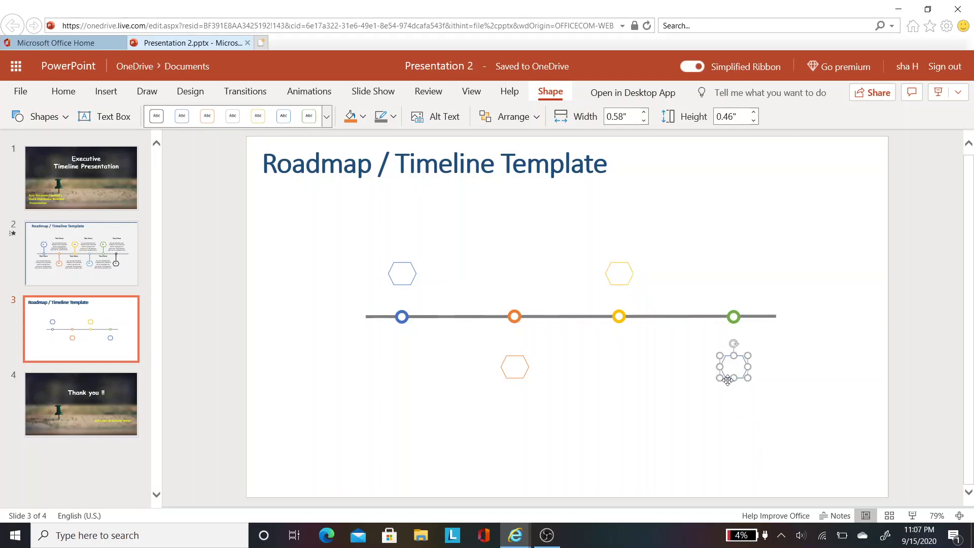
pyautogui.click(315, 124)
# Select all four hexagons and set their outline weight to 4½ pt
pyautogui.click(396, 278)
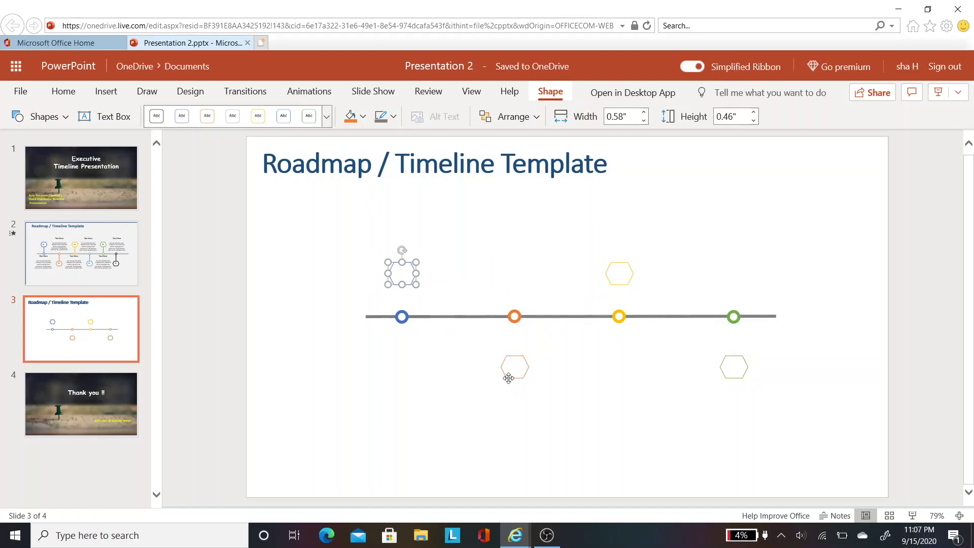
pyautogui.keyDown('shift'); pyautogui.click(507, 377); pyautogui.keyUp('shift')
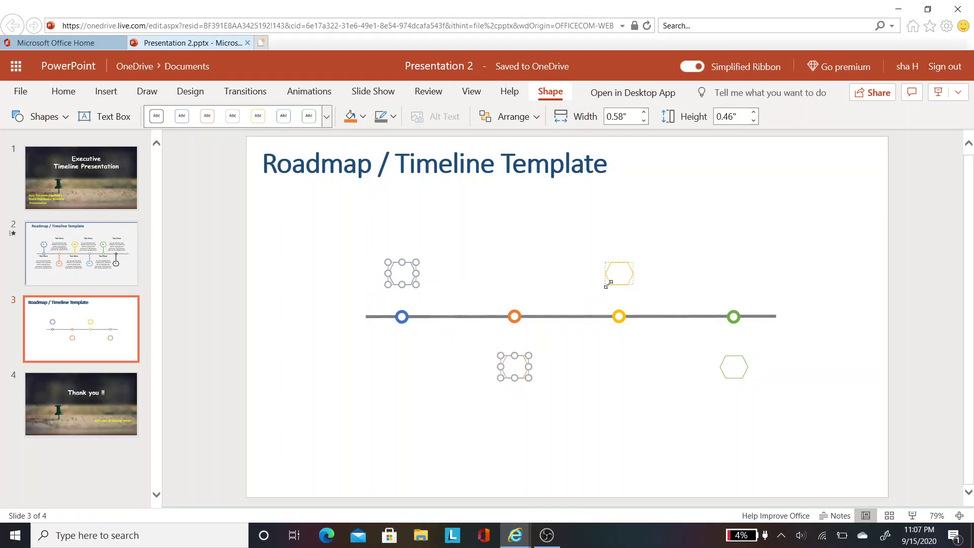
pyautogui.keyDown('shift'); pyautogui.click(608, 284); pyautogui.keyUp('shift')
pyautogui.keyDown('shift'); pyautogui.click(726, 376); pyautogui.keyUp('shift')
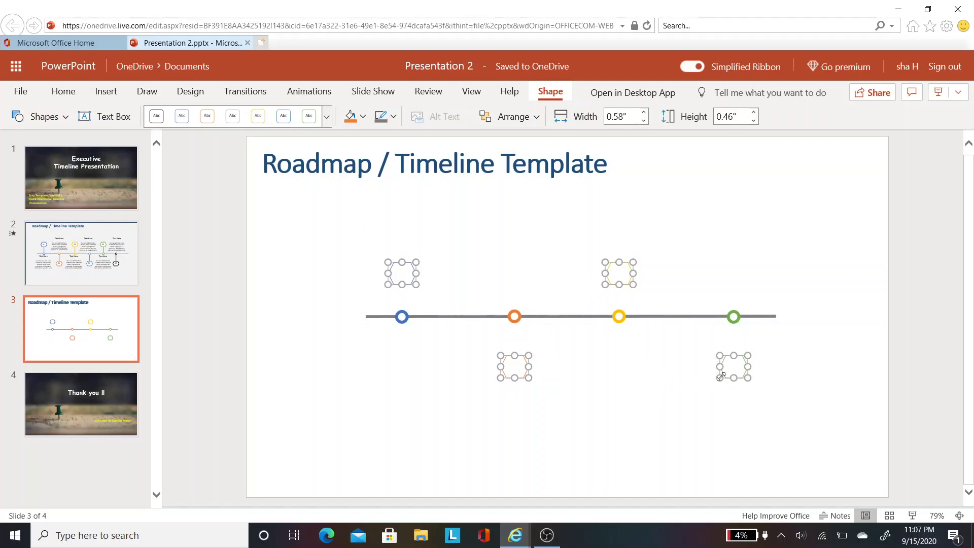
pyautogui.click(393, 123)
pyautogui.moveTo(559, 390)
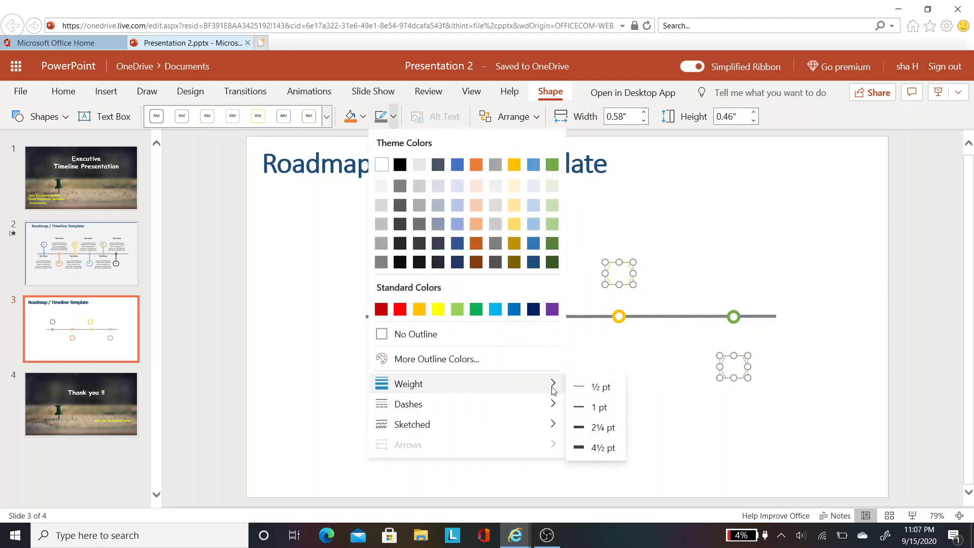
pyautogui.click(601, 447)
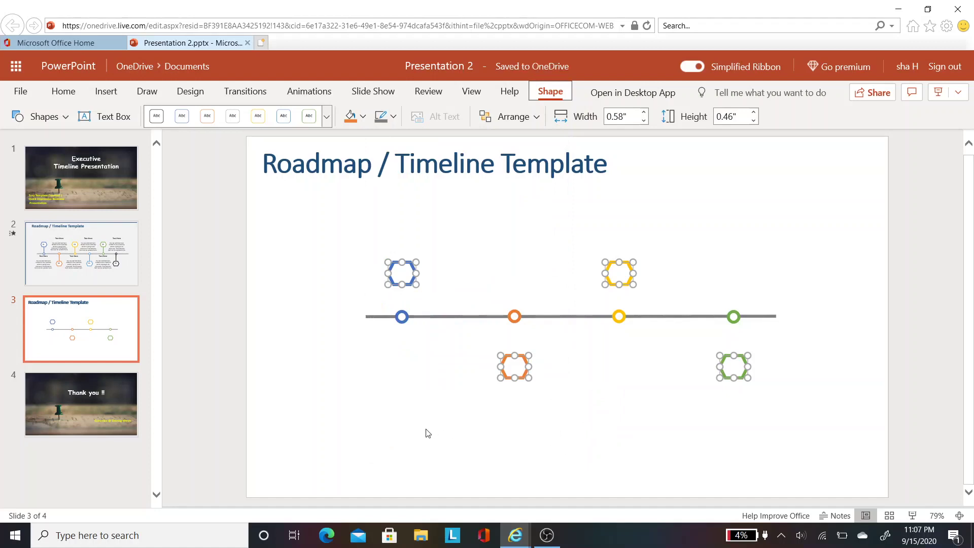
# Draw a short vertical line linking the first hexagon to the blue node
pyautogui.click(112, 96)
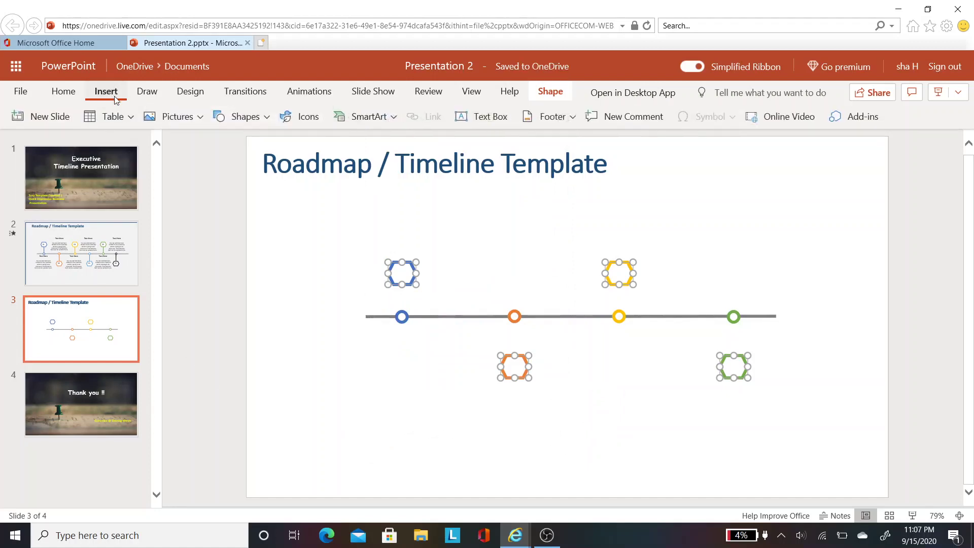
pyautogui.click(264, 120)
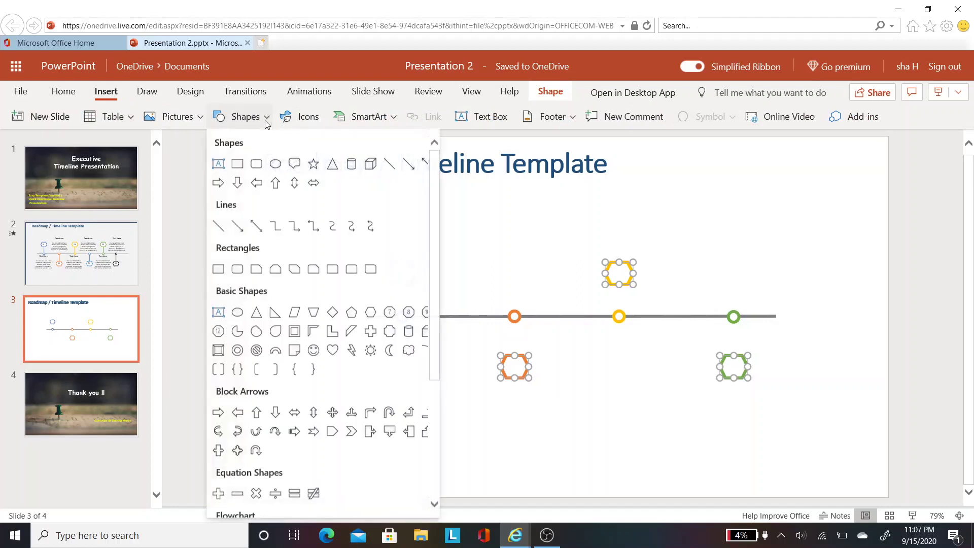
pyautogui.click(218, 226)
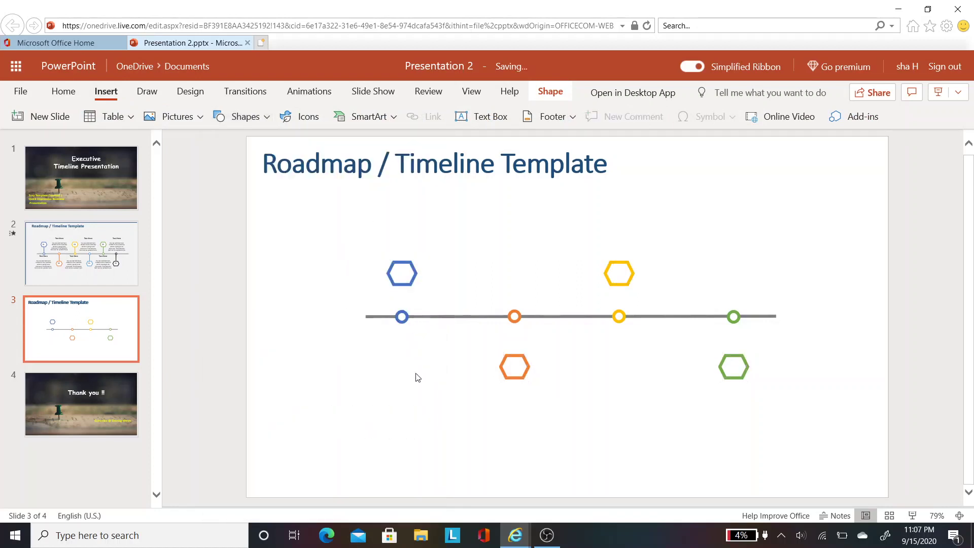
pyautogui.moveTo(566, 315)
pyautogui.mouseDown()
pyautogui.moveTo(615, 363)
pyautogui.moveTo(567, 378)
pyautogui.mouseUp()
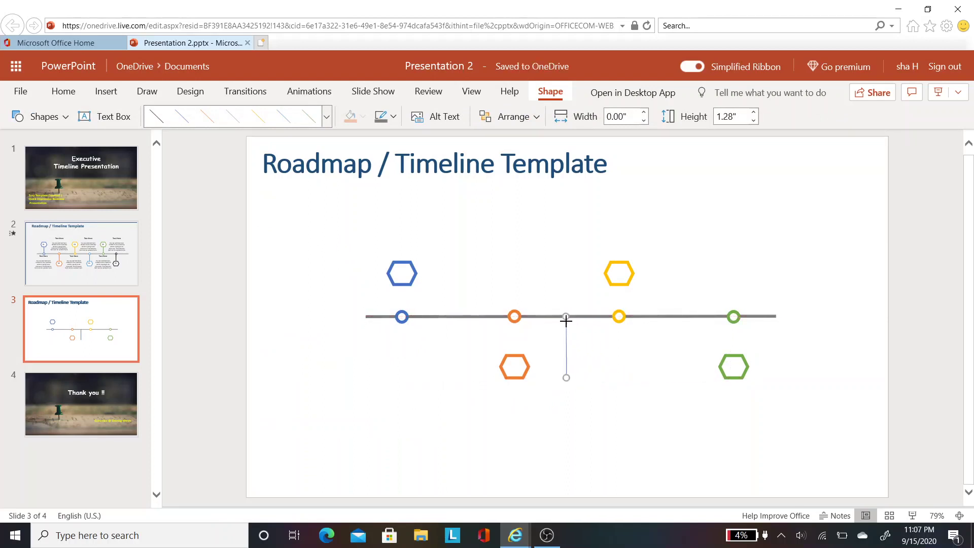
pyautogui.moveTo(567, 326); pyautogui.dragTo(401, 319)
pyautogui.moveTo(402, 280); pyautogui.dragTo(402, 310)
# Place copies of the connector line at the orange, yellow and green nodes
pyautogui.moveTo(406, 306)
pyautogui.mouseDown()
pyautogui.moveTo(505, 345)
pyautogui.moveTo(514, 336)
pyautogui.moveTo(514, 355)
pyautogui.mouseUp()
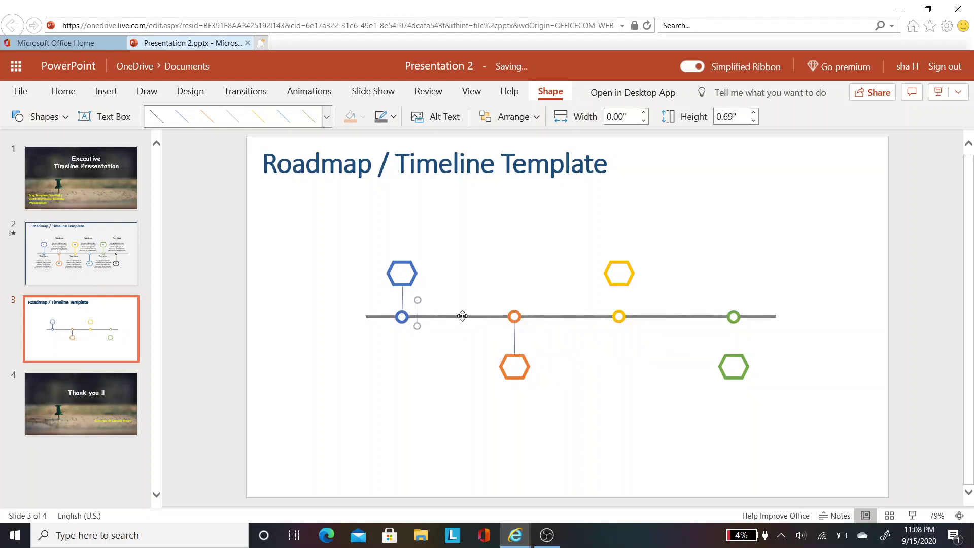
pyautogui.click(414, 311)
pyautogui.moveTo(414, 311)
pyautogui.mouseDown()
pyautogui.moveTo(576, 311)
pyautogui.moveTo(618, 297)
pyautogui.mouseUp()
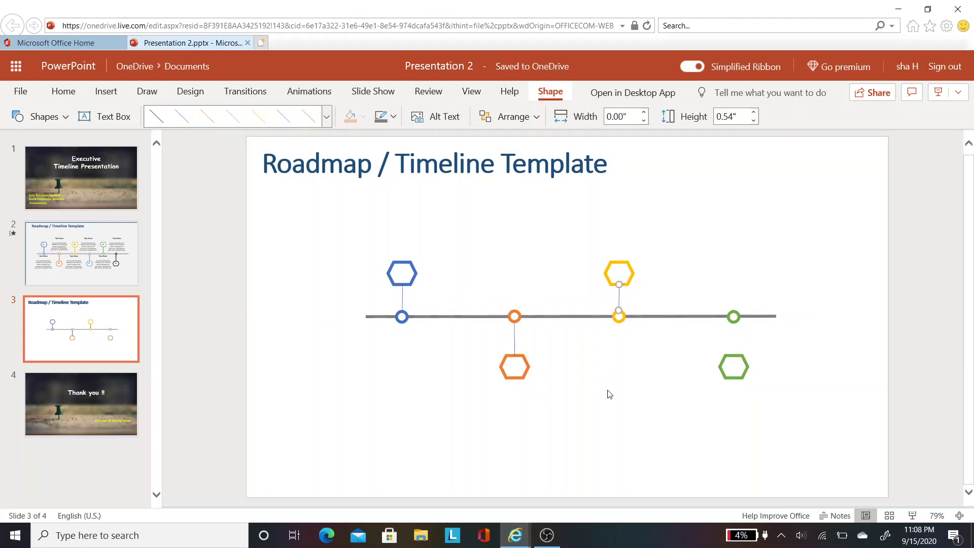
pyautogui.hotkey('ctrl', 'v')
pyautogui.moveTo(431, 329)
pyautogui.mouseDown()
pyautogui.moveTo(740, 362)
pyautogui.moveTo(736, 342)
pyautogui.moveTo(734, 353)
pyautogui.mouseUp()
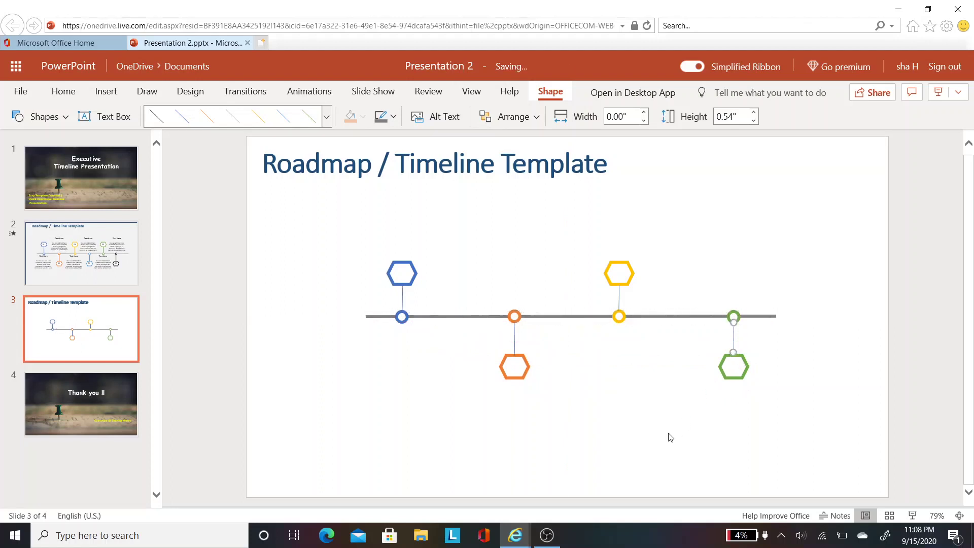
pyautogui.click(515, 347)
pyautogui.moveTo(514, 355); pyautogui.dragTo(516, 357)
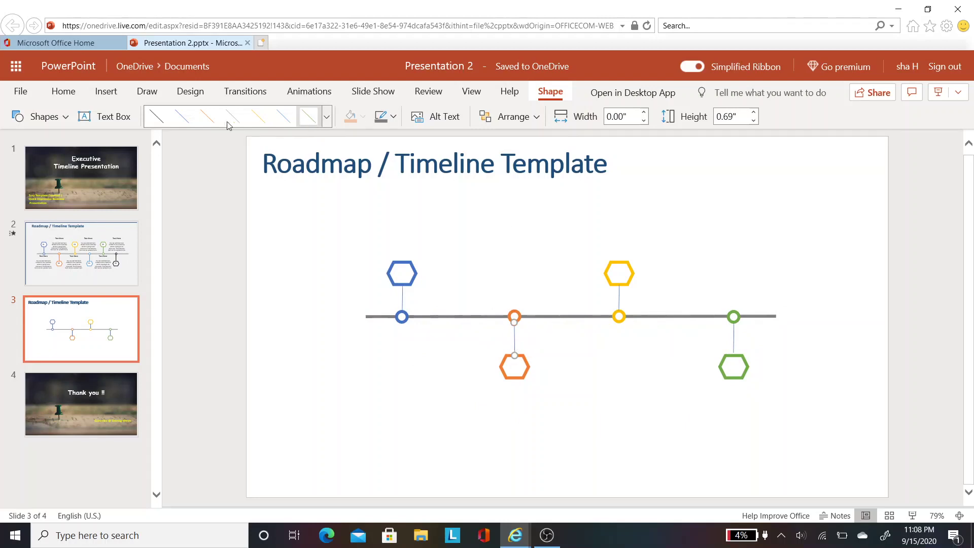
# Colour the connectors orange, gold and green to match their nodes
pyautogui.click(210, 122)
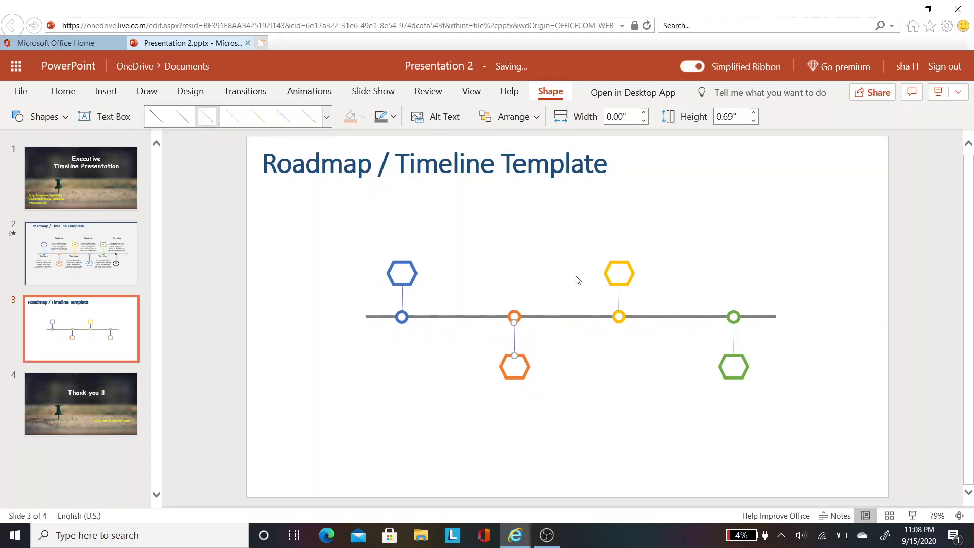
pyautogui.click(617, 301)
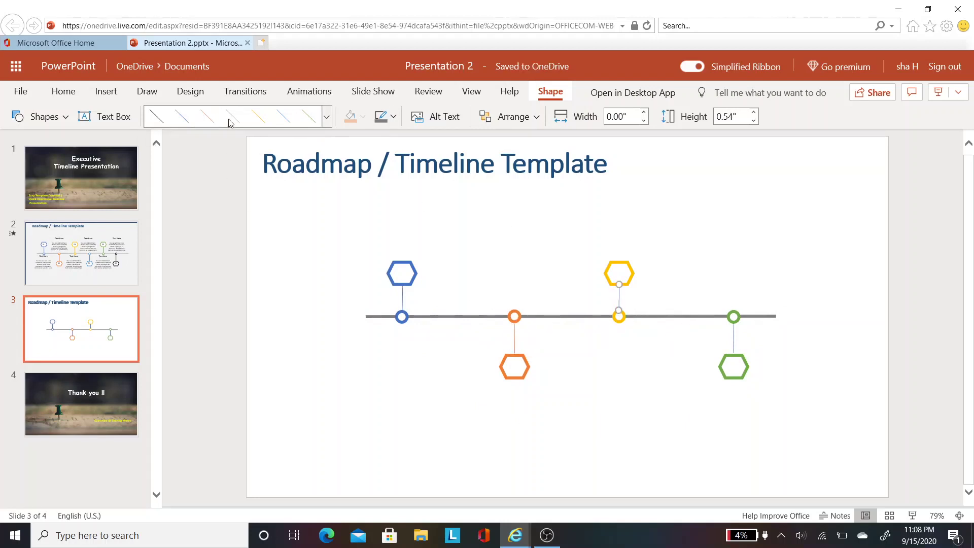
pyautogui.click(259, 124)
pyautogui.click(734, 341)
pyautogui.click(304, 115)
pyautogui.click(404, 294)
pyautogui.keyDown('shift'); pyautogui.click(513, 341); pyautogui.keyUp('shift')
# Select all four connector lines and set their outline weight to 2¼ pt
pyautogui.keyDown('shift'); pyautogui.click(620, 294); pyautogui.keyUp('shift')
pyautogui.keyDown('shift'); pyautogui.click(735, 340); pyautogui.keyUp('shift')
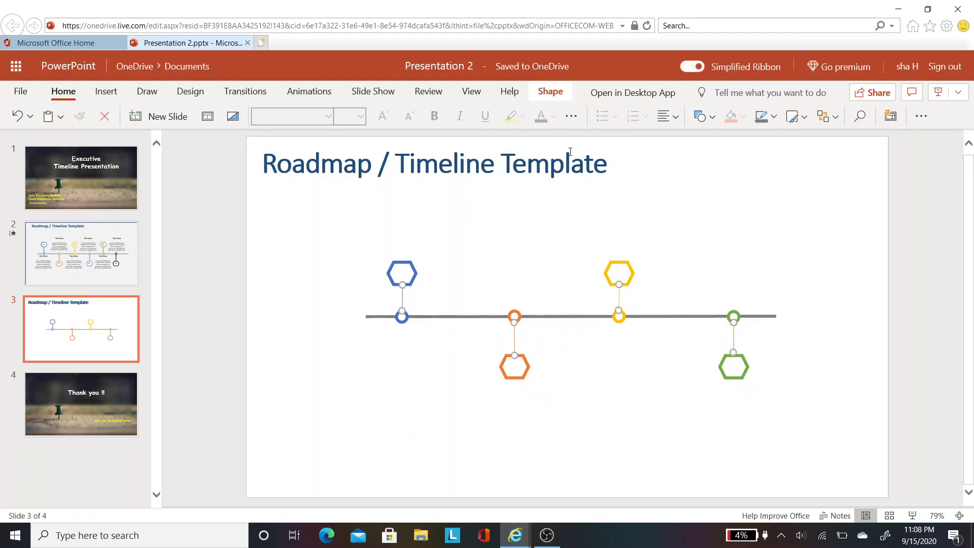
pyautogui.click(555, 93)
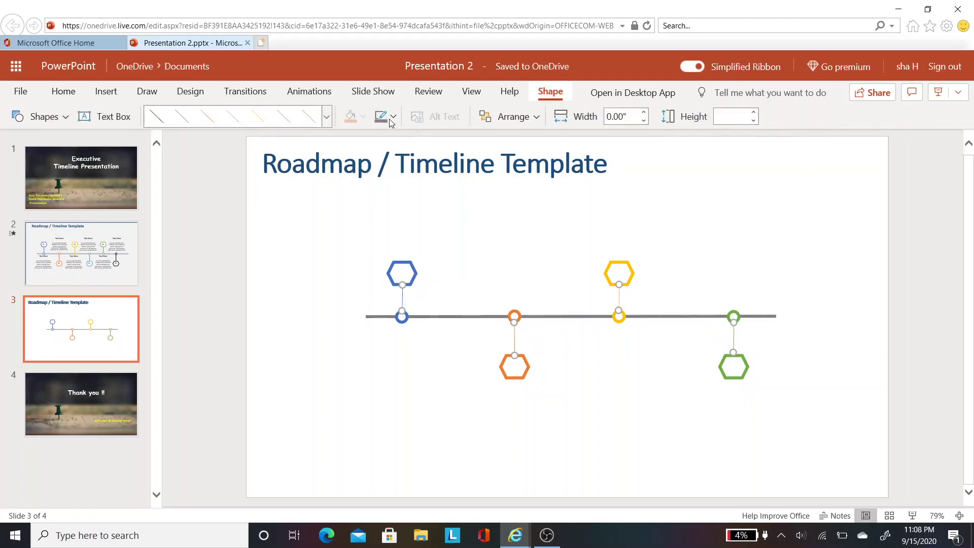
pyautogui.click(394, 118)
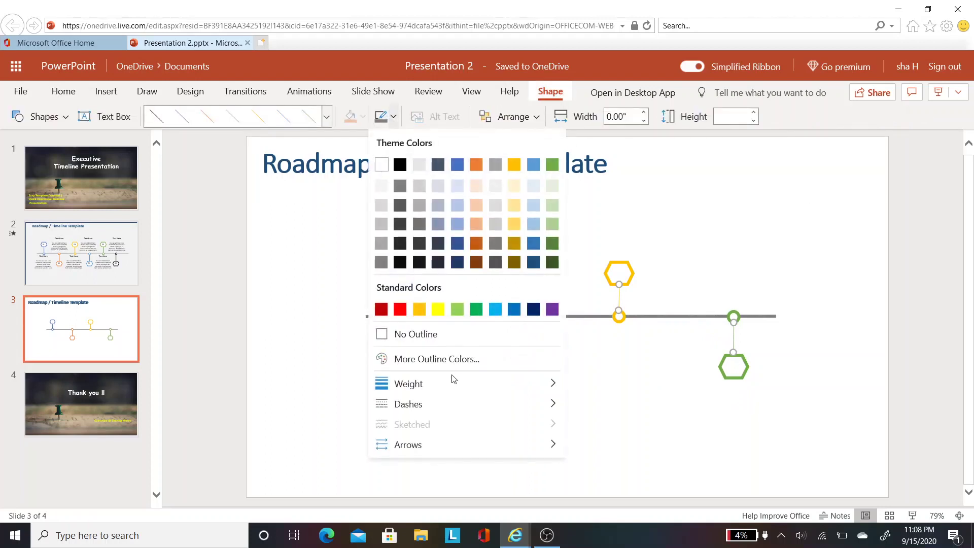
pyautogui.moveTo(455, 385)
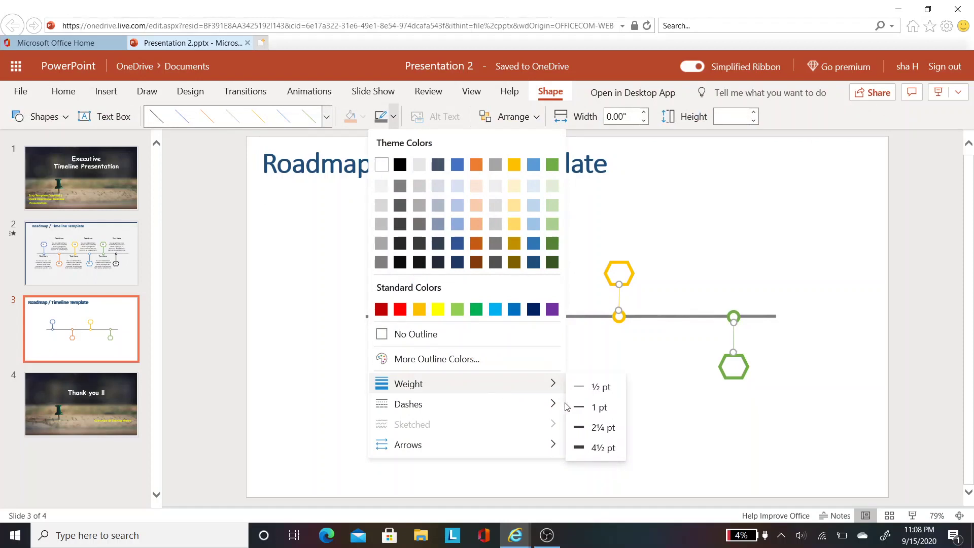
pyautogui.click(581, 428)
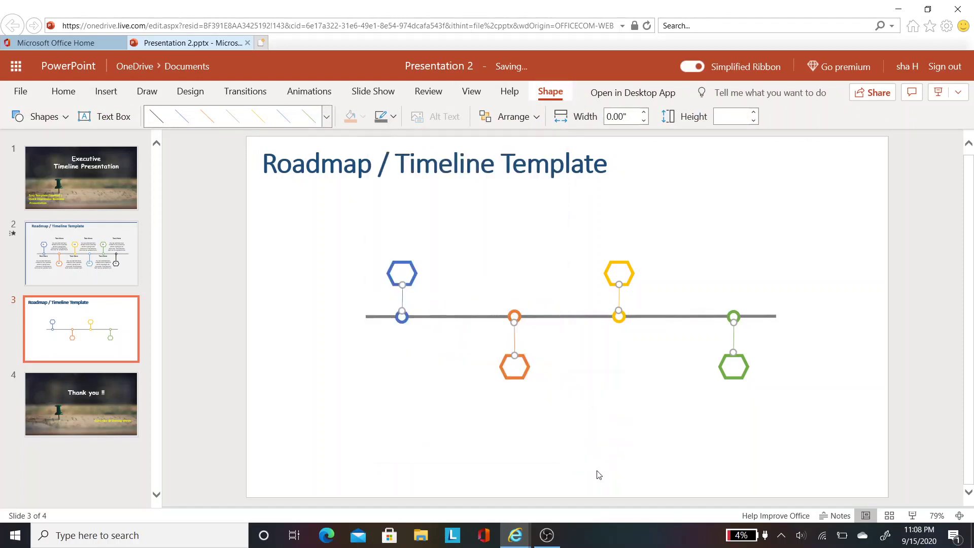
pyautogui.click(551, 476)
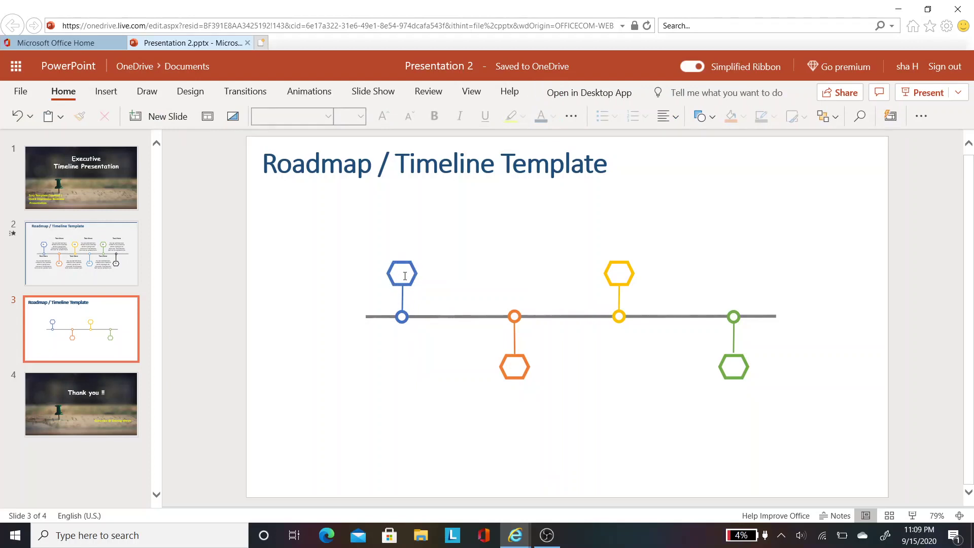
# Type 01, 02, 03 and 04 into the blue, orange, yellow and green hexagons
pyautogui.click(403, 274)
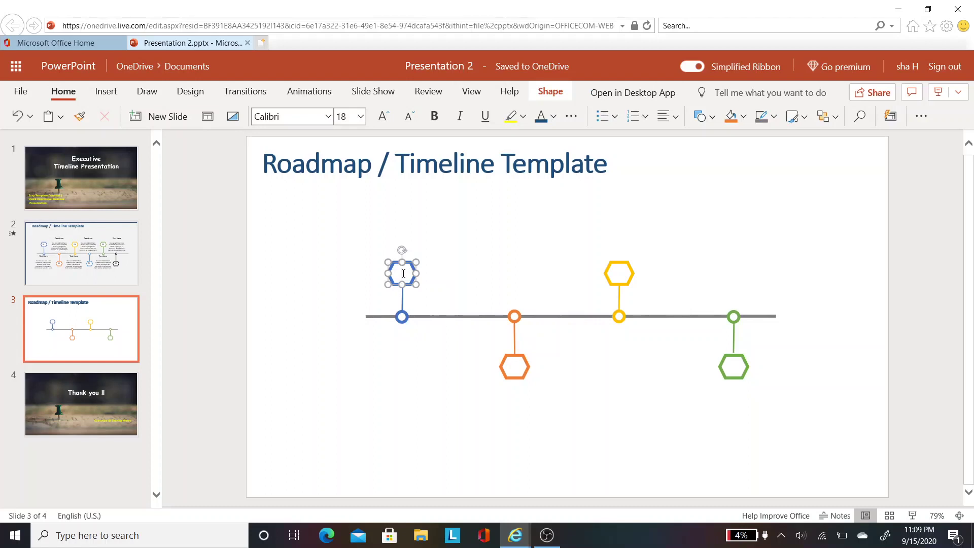
pyautogui.write('01')
pyautogui.click(513, 367)
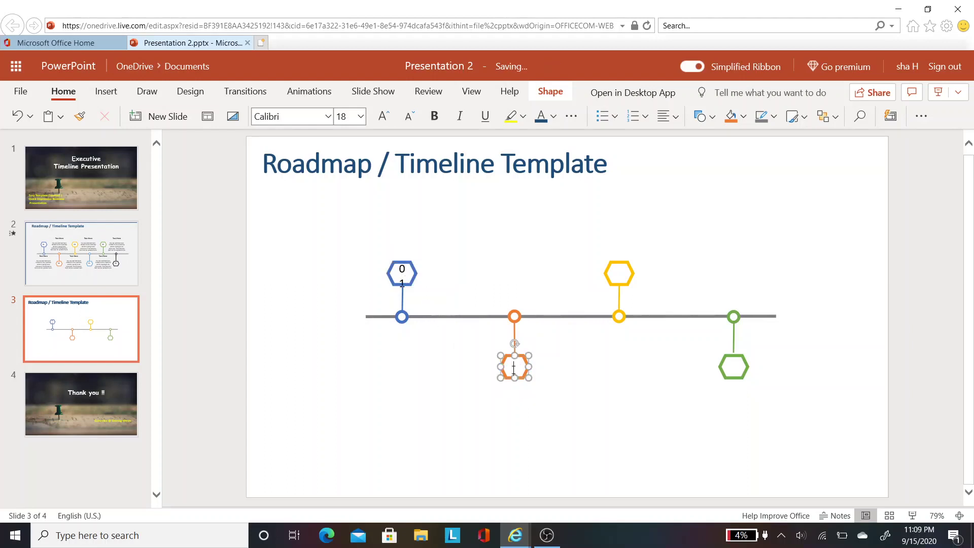
pyautogui.write('02')
pyautogui.click(619, 275)
pyautogui.write('03')
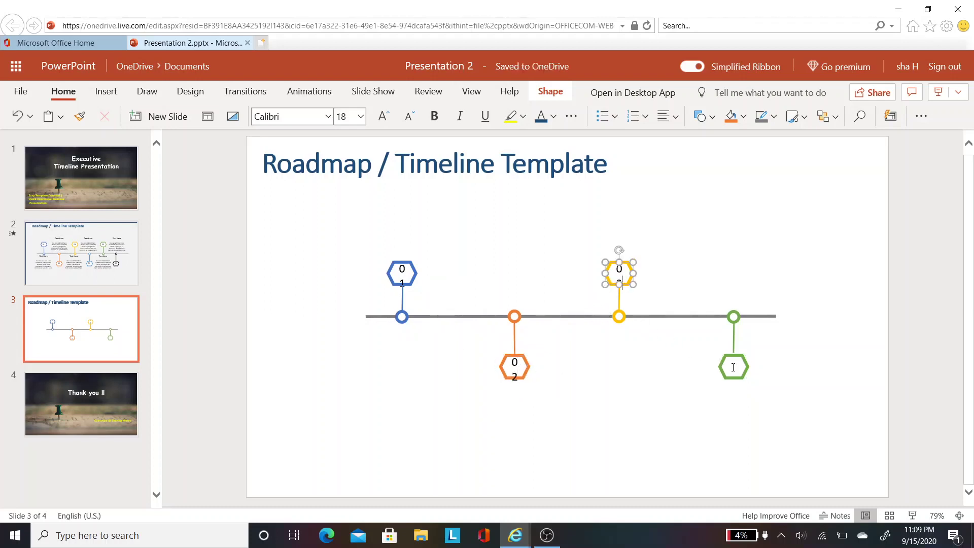
pyautogui.click(733, 367)
pyautogui.write('04')
pyautogui.click(542, 417)
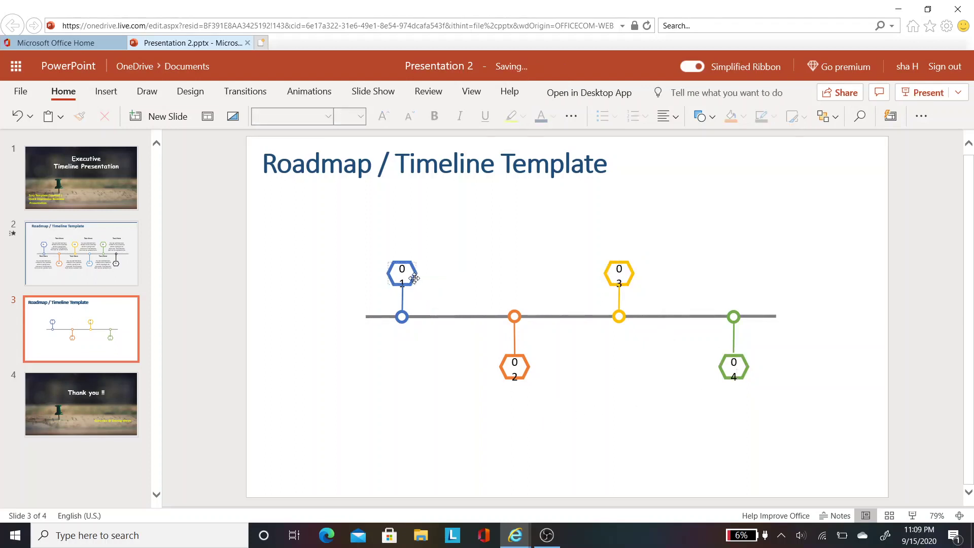
pyautogui.click(411, 279)
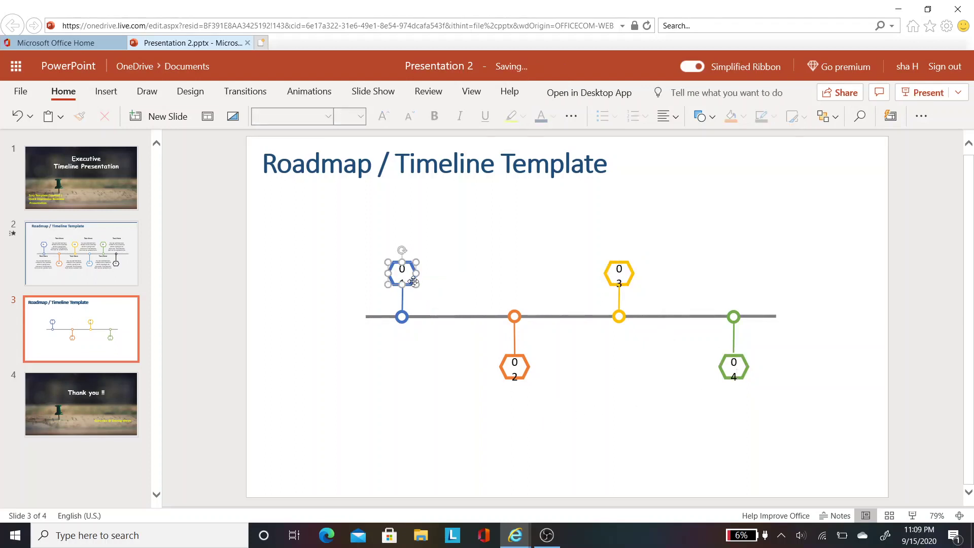
# Select all four hexagons and make their 01–04 labels 14 pt bold
pyautogui.keyDown('shift'); pyautogui.click(502, 373); pyautogui.keyUp('shift')
pyautogui.keyDown('shift'); pyautogui.click(612, 282); pyautogui.keyUp('shift')
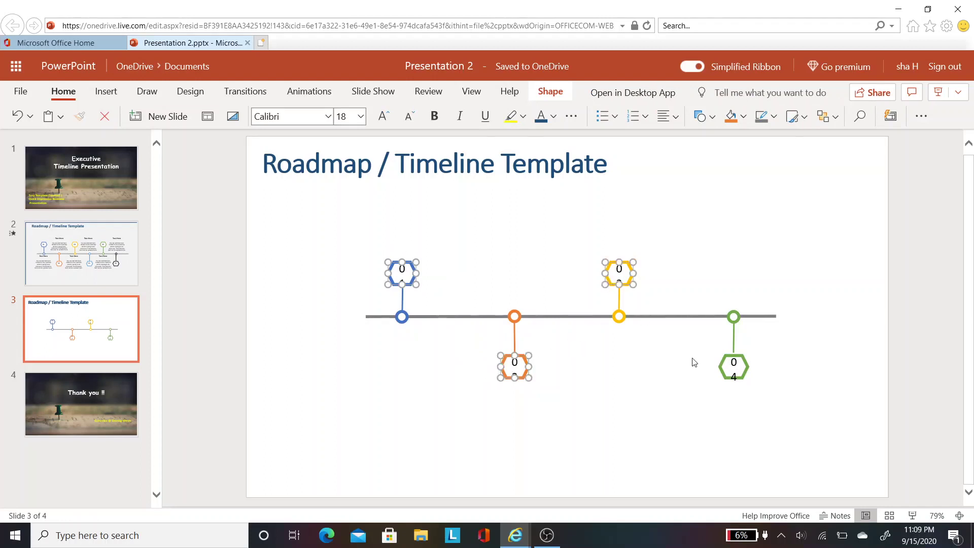
pyautogui.keyDown('shift'); pyautogui.click(720, 369); pyautogui.keyUp('shift')
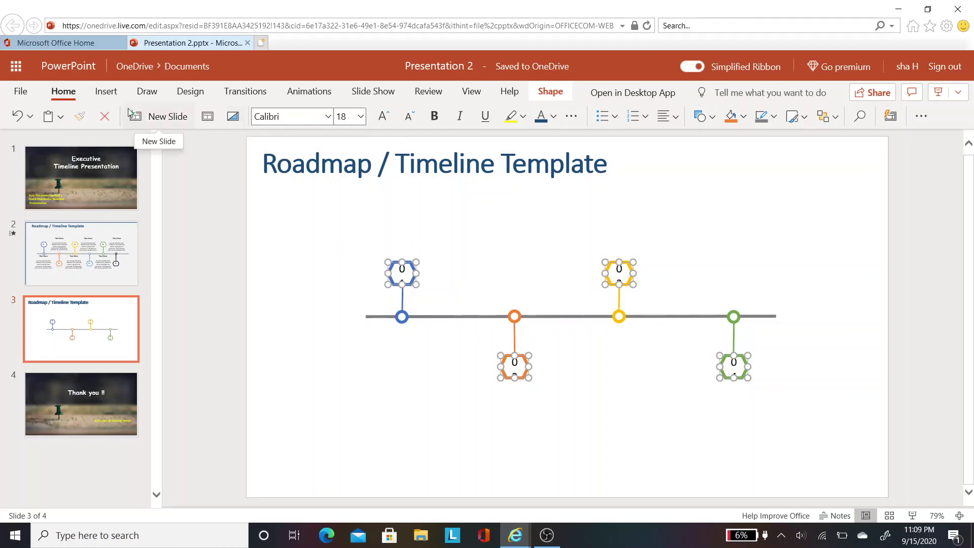
pyautogui.click(361, 118)
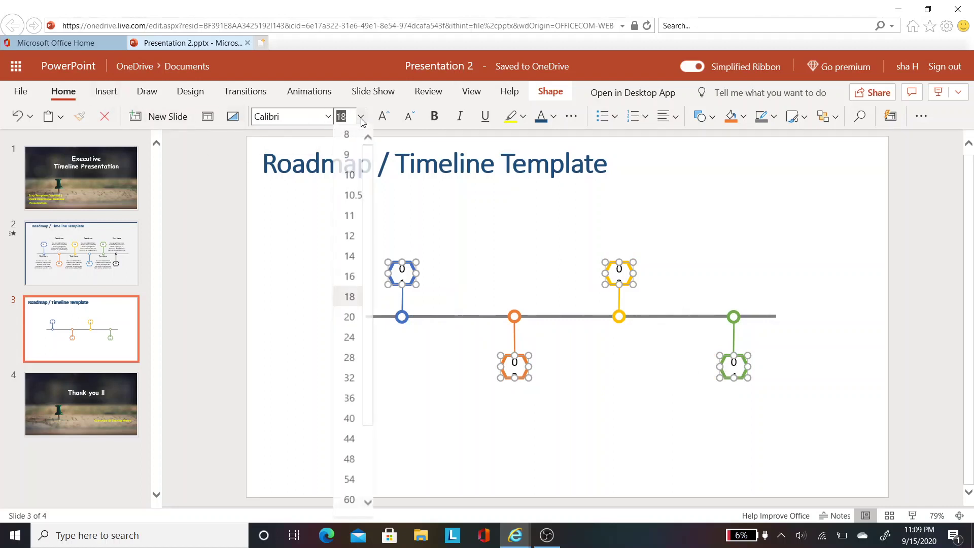
pyautogui.click(349, 277)
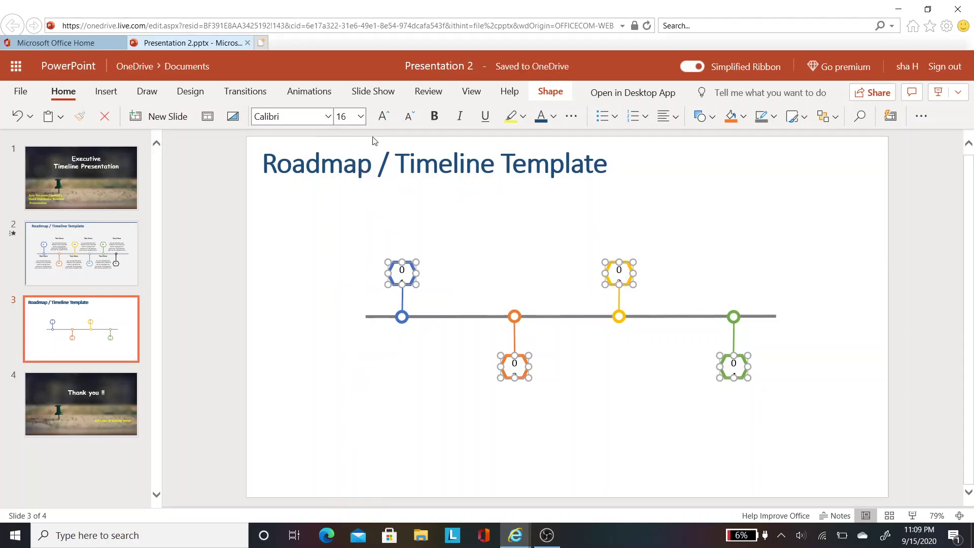
pyautogui.click(361, 118)
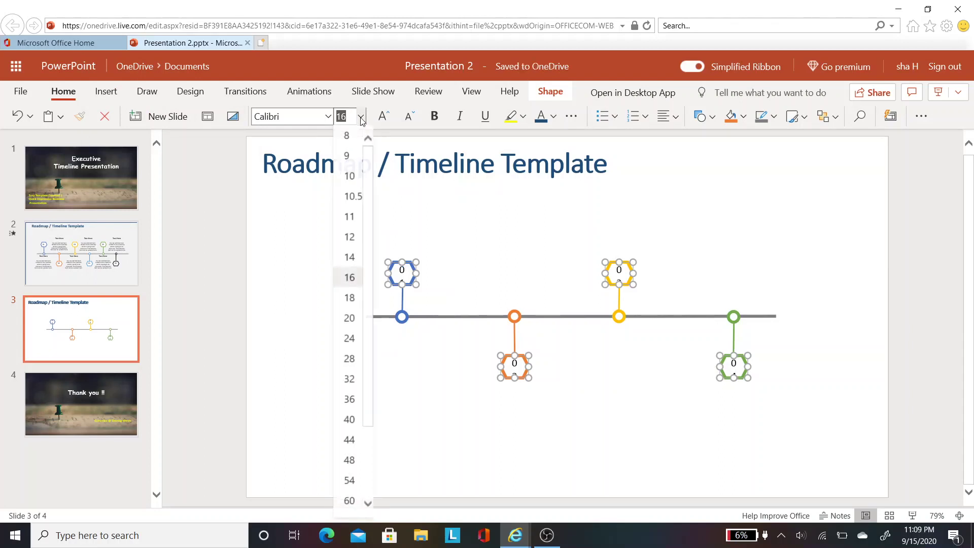
pyautogui.click(350, 257)
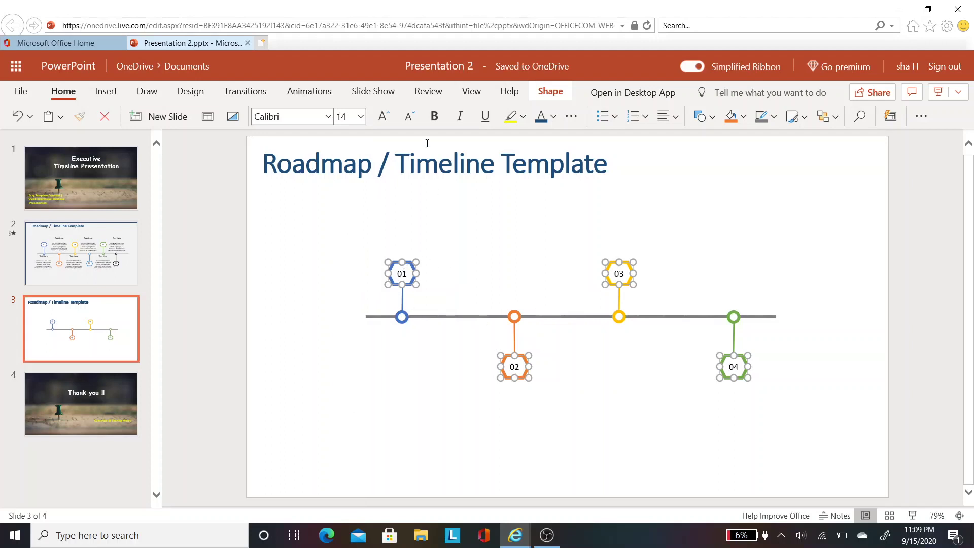
pyautogui.click(433, 116)
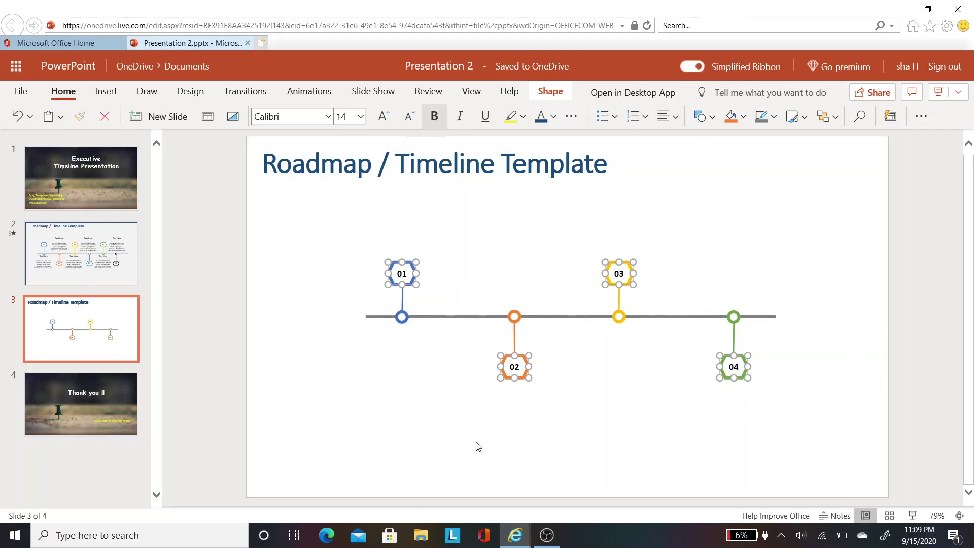
# Insert a text box near marker 01 and replace its placeholder text with 'T'
pyautogui.click(488, 450)
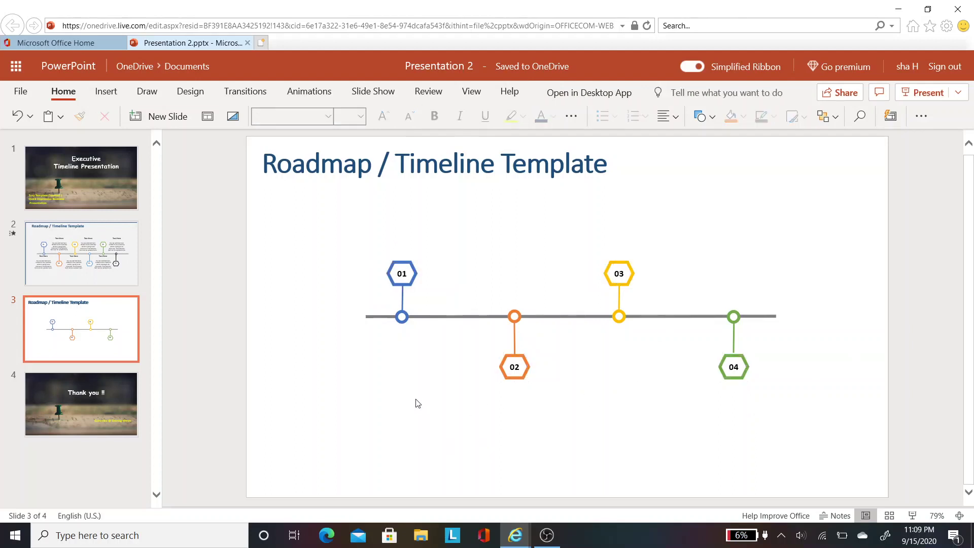
pyautogui.click(111, 95)
pyautogui.click(480, 117)
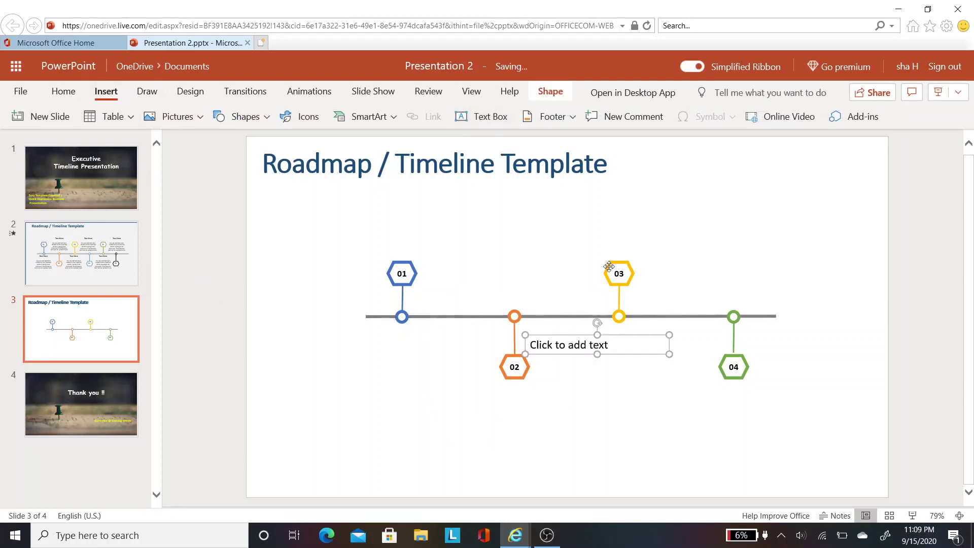
pyautogui.moveTo(379, 342)
pyautogui.mouseDown()
pyautogui.moveTo(451, 327)
pyautogui.moveTo(401, 339)
pyautogui.mouseUp()
pyautogui.tripleClick(400, 339)
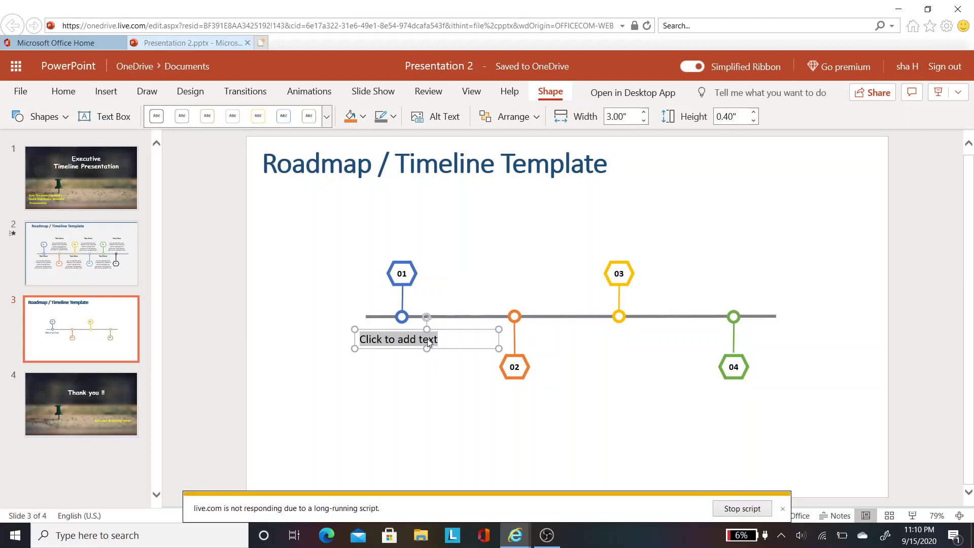
pyautogui.write('T')
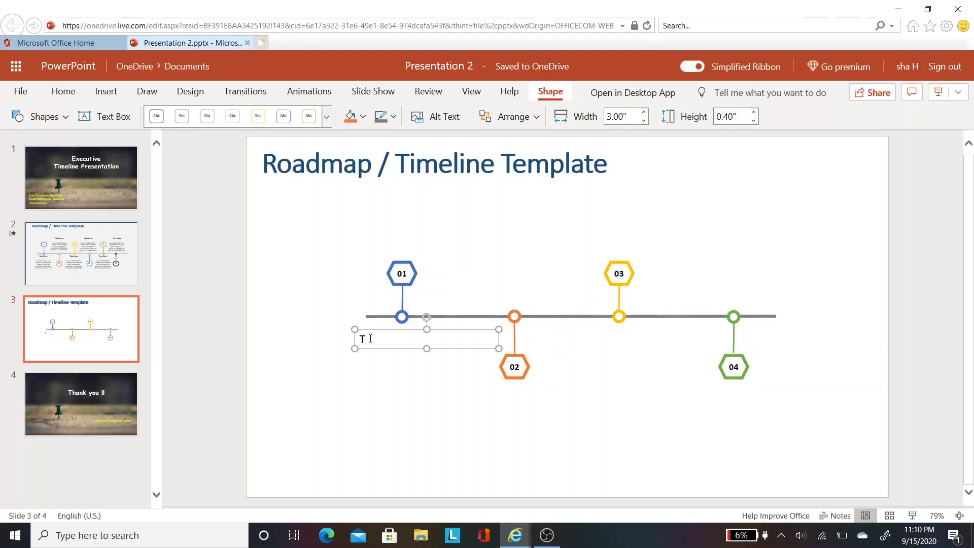
# Under marker 01, type 'Text Here' and a line starting 'You can have your 01 timeline highlight details'
pyautogui.moveTo(406, 330); pyautogui.dragTo(550, 269)
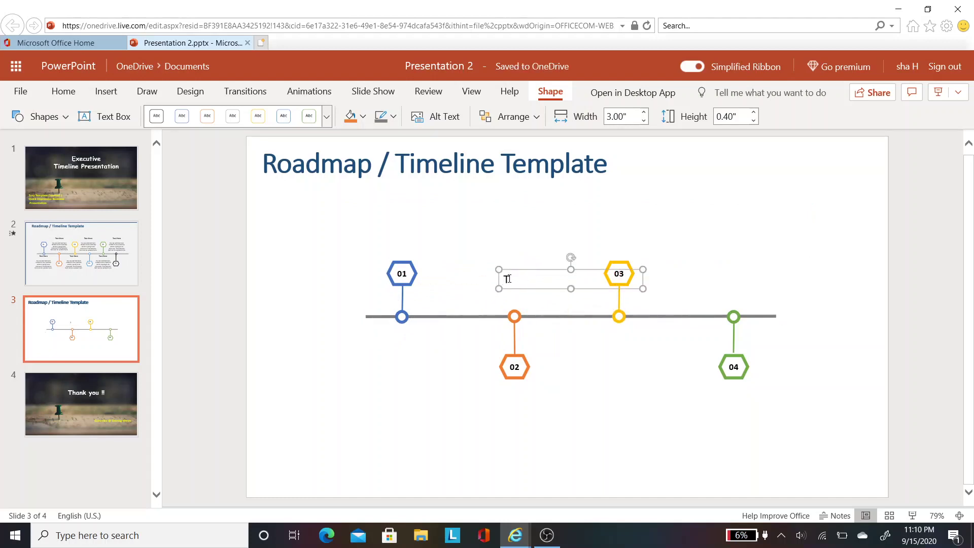
pyautogui.write('ext Here')
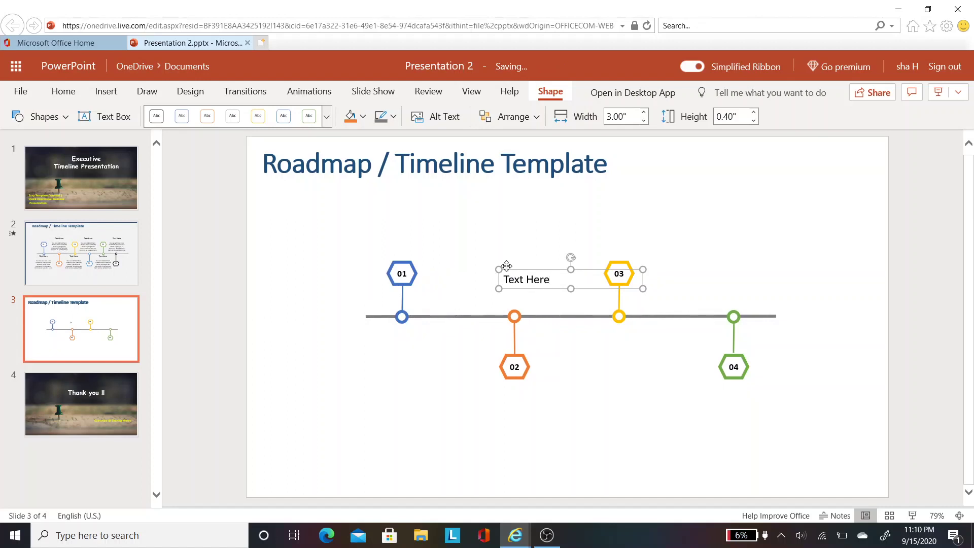
pyautogui.moveTo(546, 268); pyautogui.dragTo(412, 326)
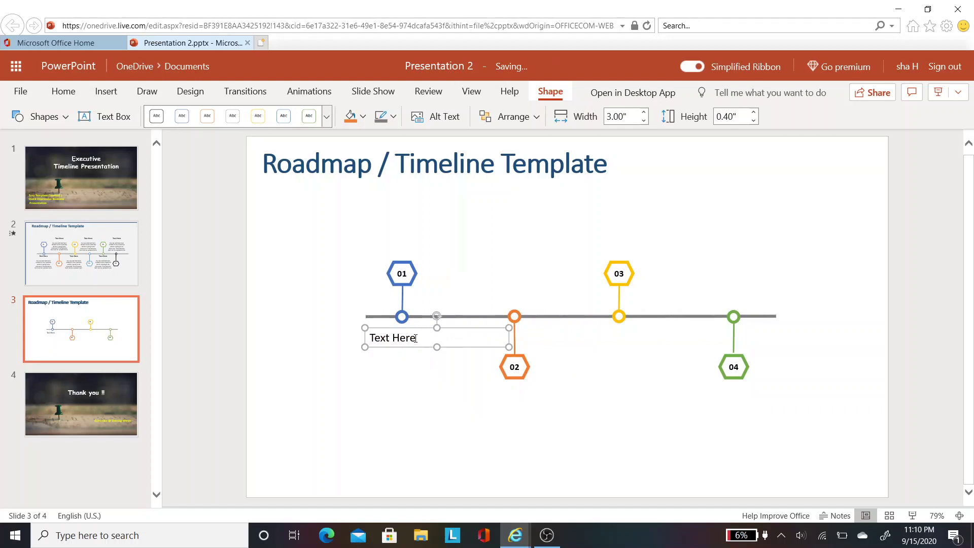
pyautogui.press('Return')
pyautogui.write('You ')
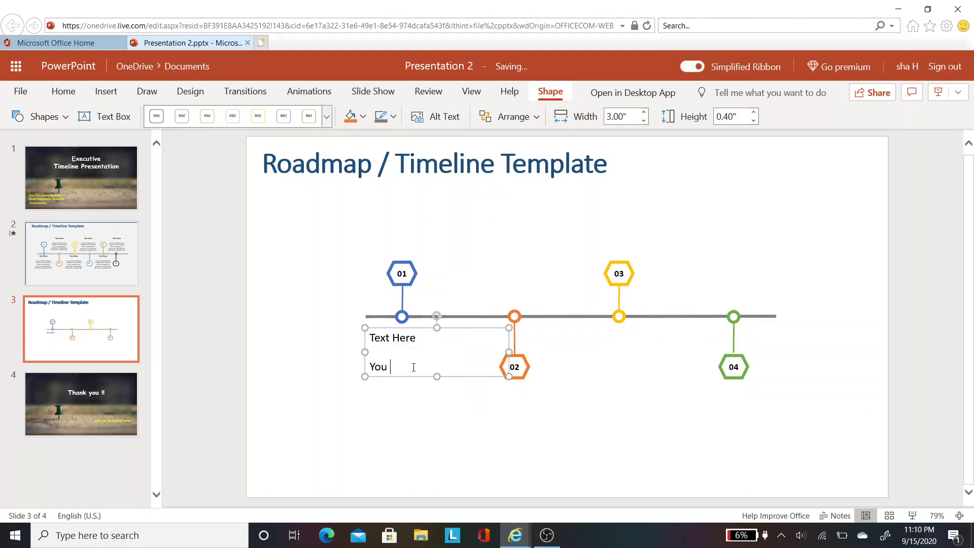
pyautogui.write('can have your 01 timeline high')
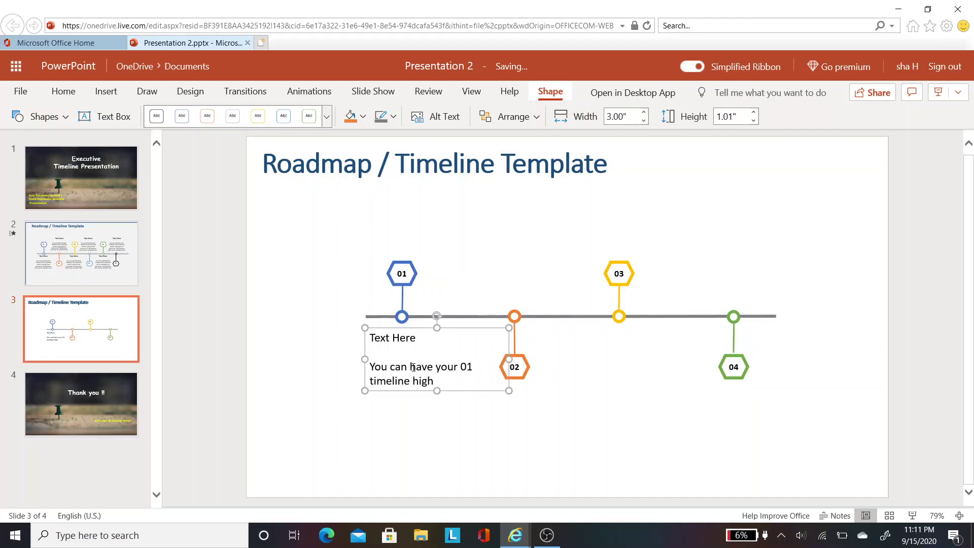
pyautogui.write('light details here')
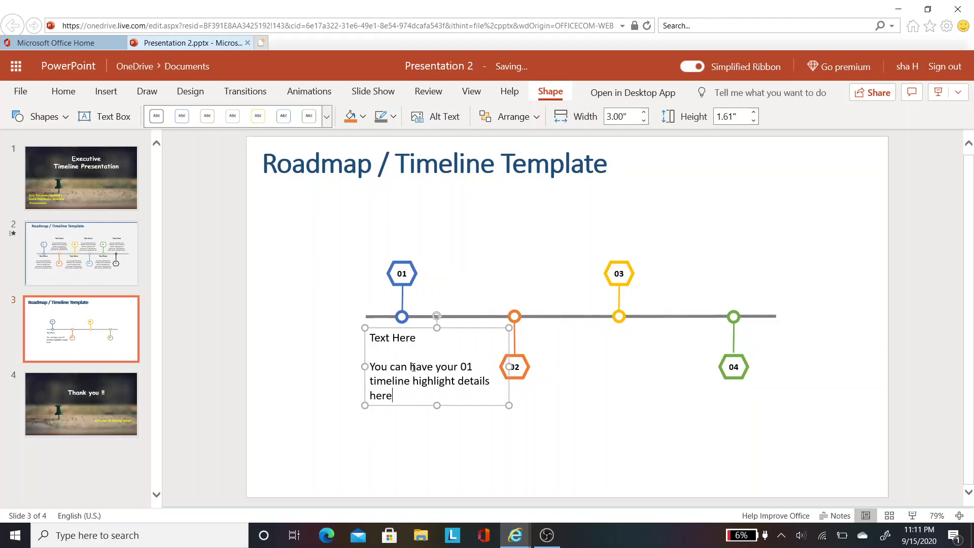
pyautogui.write(' !')
# Centre-align the text box's contents and centre the box under marker 01
pyautogui.keyDown('shift'); pyautogui.click(371, 336); pyautogui.keyUp('shift')
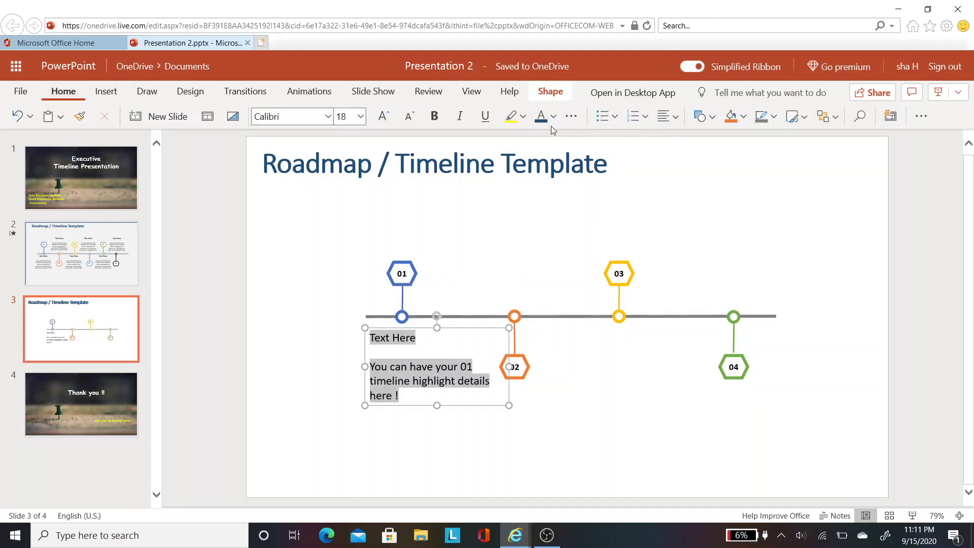
pyautogui.click(677, 123)
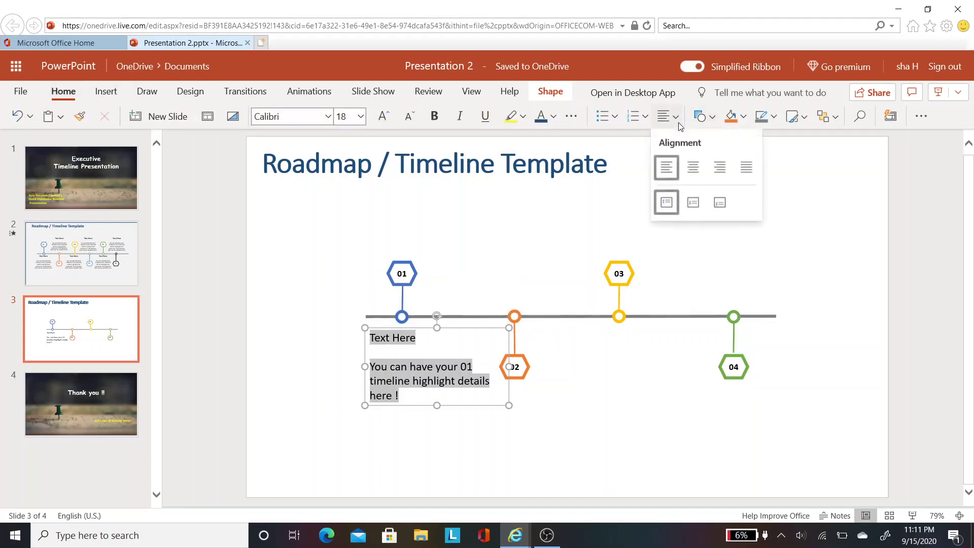
pyautogui.click(695, 170)
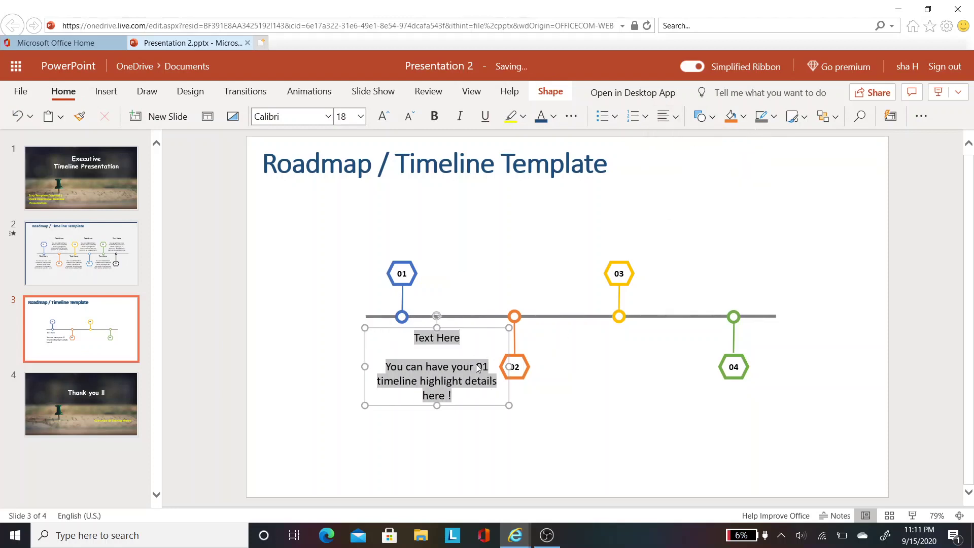
pyautogui.click(474, 329)
pyautogui.moveTo(446, 334); pyautogui.dragTo(450, 327)
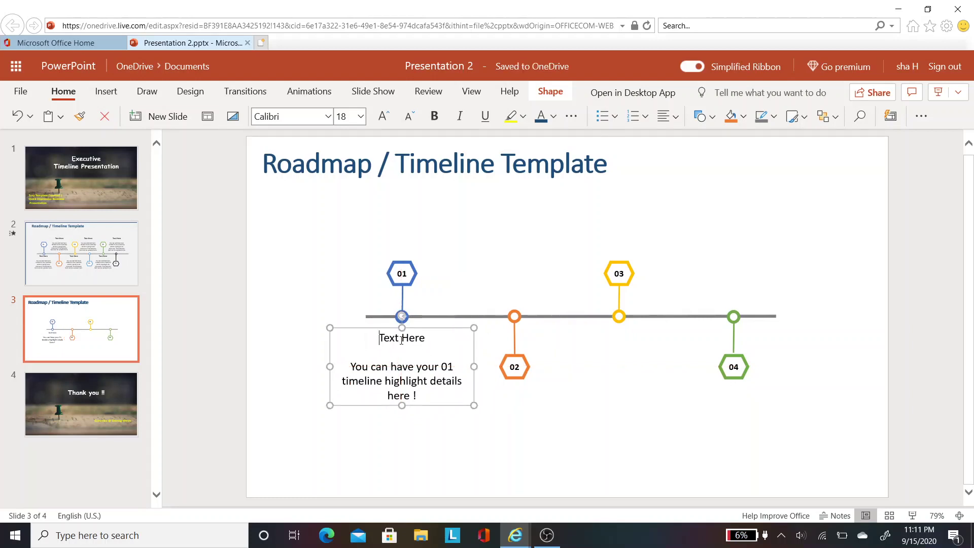
# Bold the 'Text Here' heading, set the body to 16 pt, and adjust the box width
pyautogui.keyDown('shift'); pyautogui.click(430, 342); pyautogui.keyUp('shift')
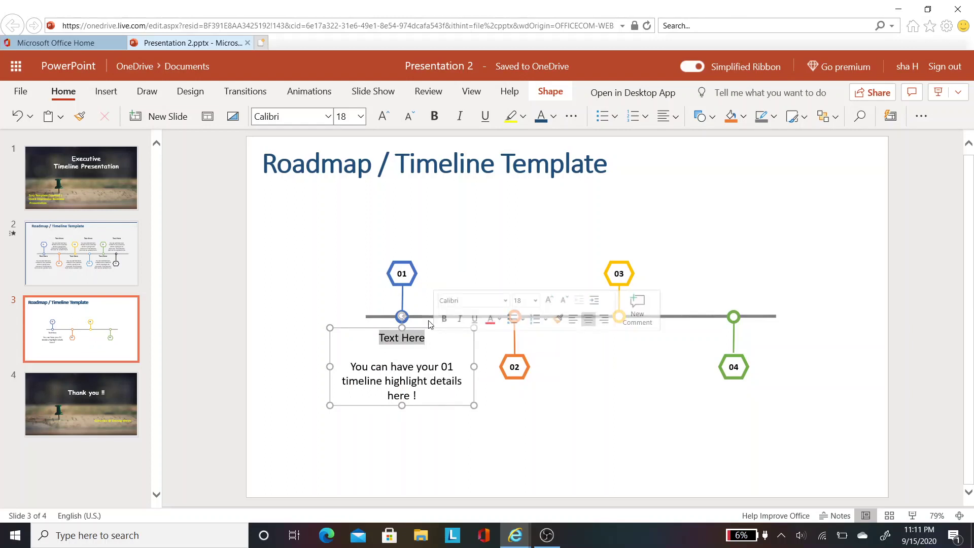
pyautogui.click(435, 118)
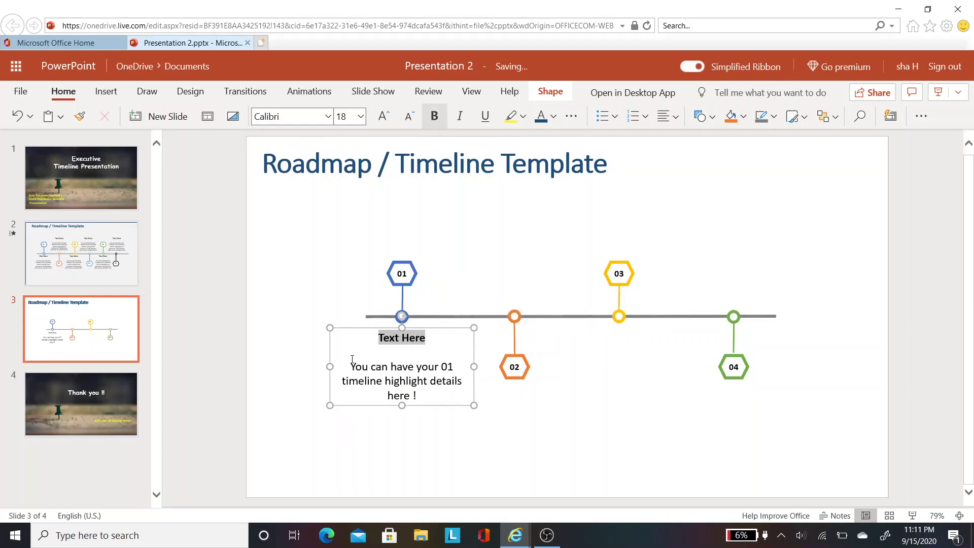
pyautogui.click(429, 395)
pyautogui.keyDown('shift'); pyautogui.click(428, 395); pyautogui.keyUp('shift')
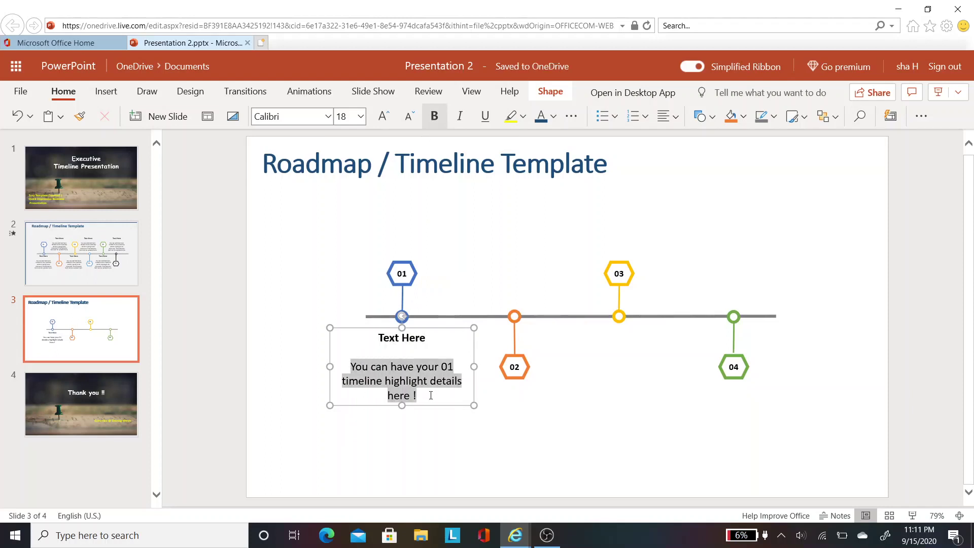
pyautogui.click(348, 117)
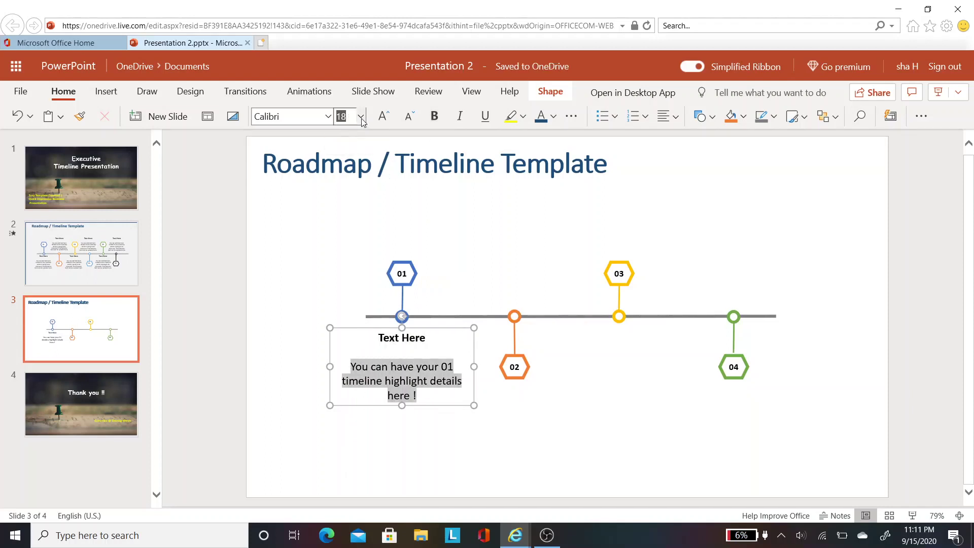
pyautogui.click(360, 116)
pyautogui.click(350, 278)
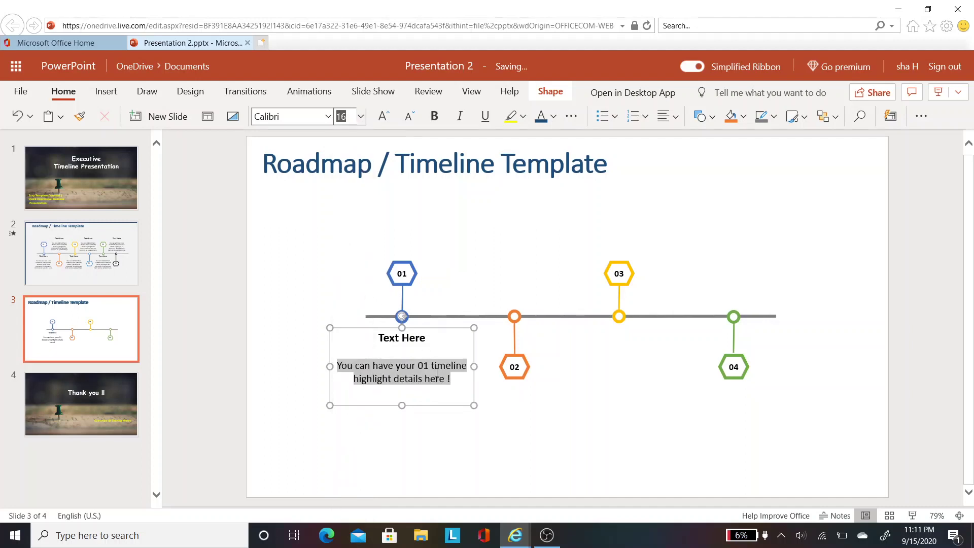
pyautogui.moveTo(473, 360); pyautogui.dragTo(459, 358)
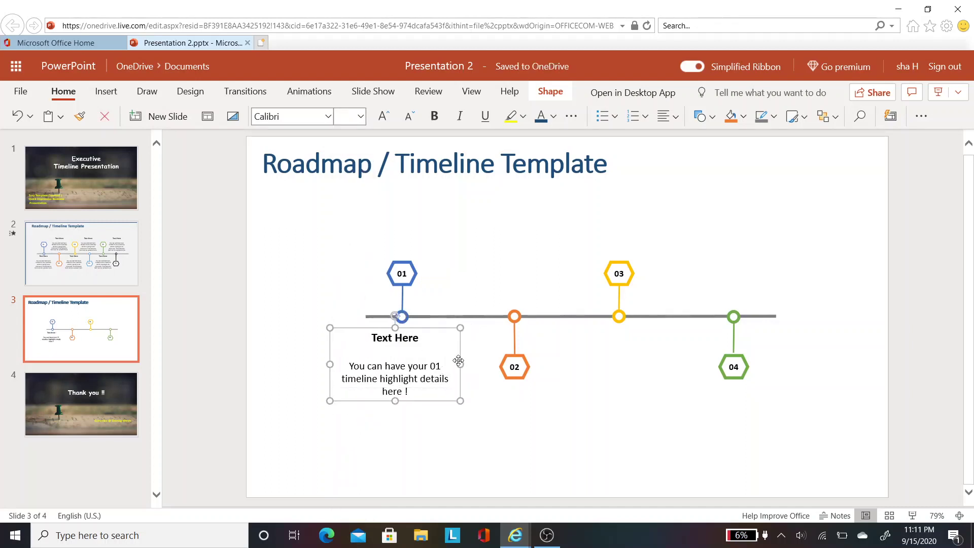
pyautogui.moveTo(460, 364); pyautogui.dragTo(469, 364)
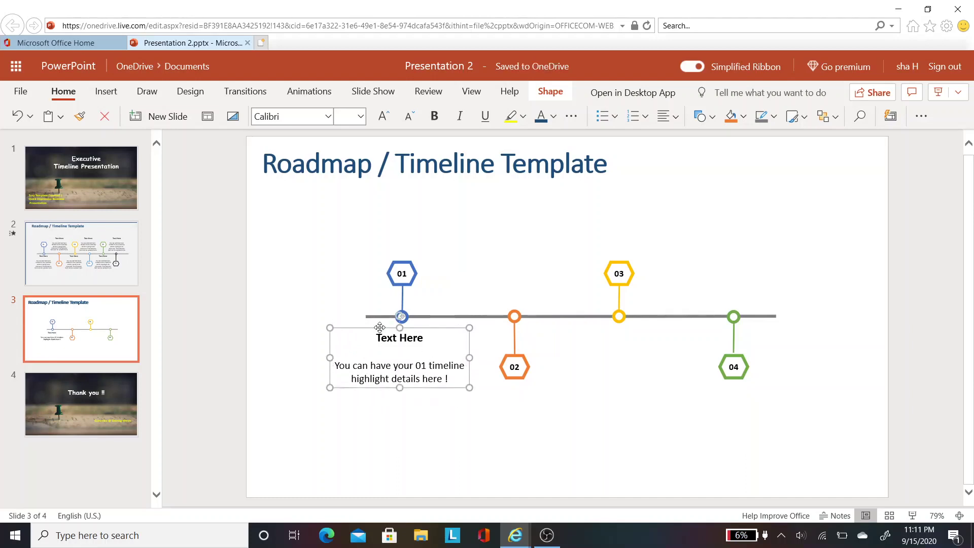
# Duplicate the 01 text box three times, placing copies above 02, below 03 and above 04
pyautogui.hotkey('ctrl', 'd')
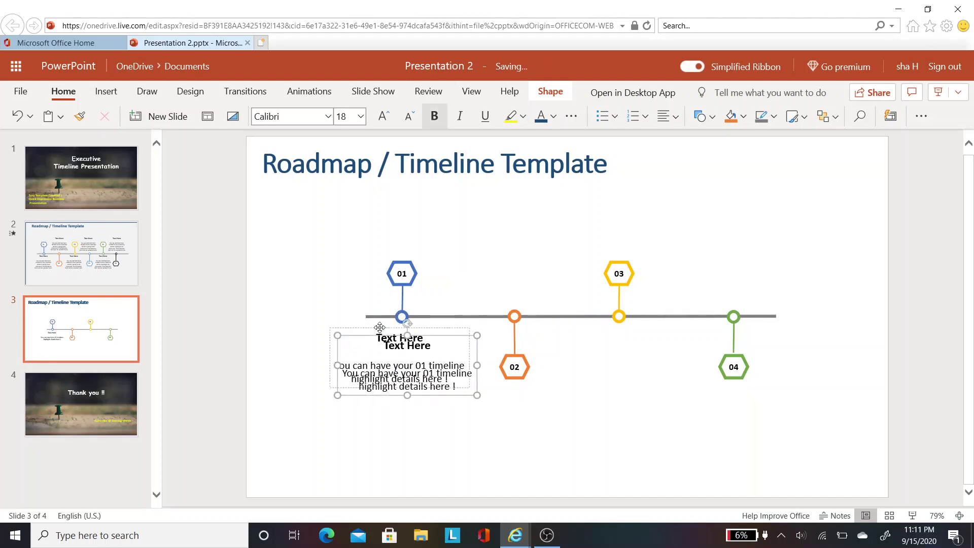
pyautogui.moveTo(443, 336)
pyautogui.mouseDown()
pyautogui.moveTo(555, 248)
pyautogui.moveTo(549, 242)
pyautogui.mouseUp()
pyautogui.click(456, 350)
pyautogui.hotkey('ctrl', 'd')
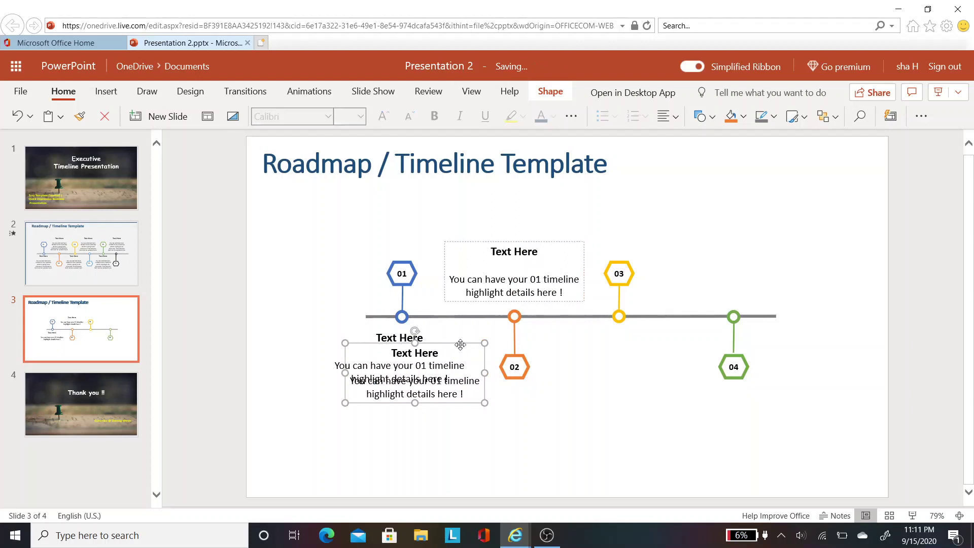
pyautogui.moveTo(456, 345); pyautogui.dragTo(664, 328)
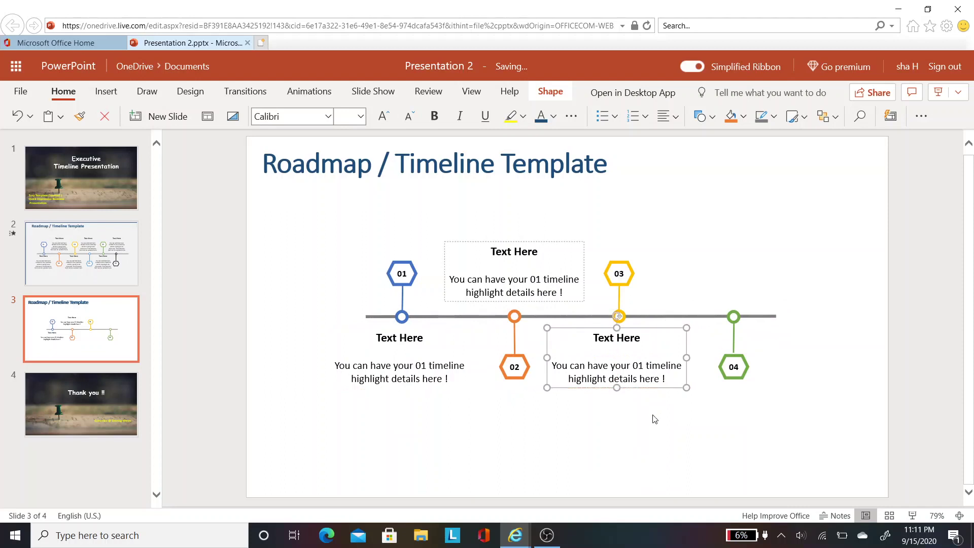
pyautogui.click(482, 407)
pyautogui.click(466, 365)
pyautogui.hotkey('ctrl', 'd')
pyautogui.moveTo(474, 351)
pyautogui.mouseDown()
pyautogui.moveTo(736, 289)
pyautogui.moveTo(767, 245)
pyautogui.moveTo(785, 240)
pyautogui.mouseUp()
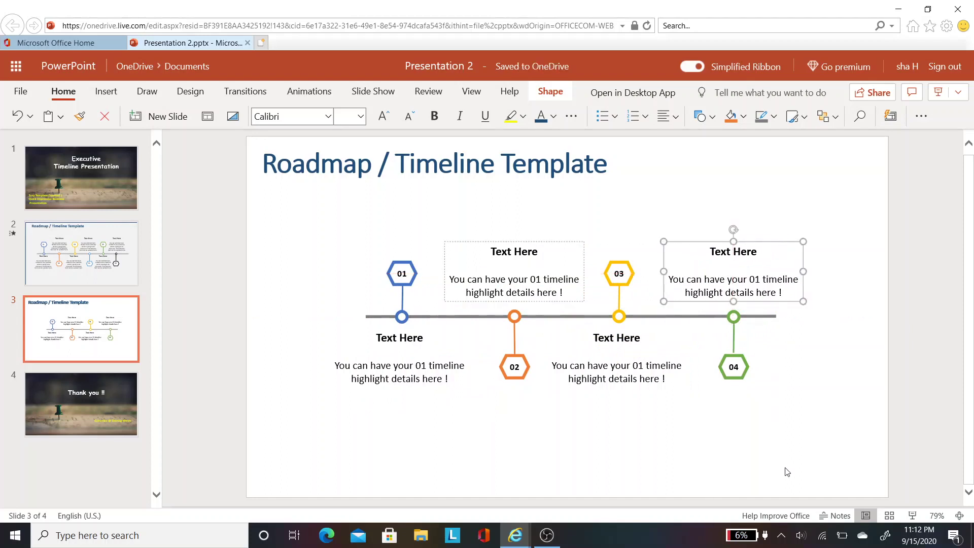
pyautogui.click(797, 481)
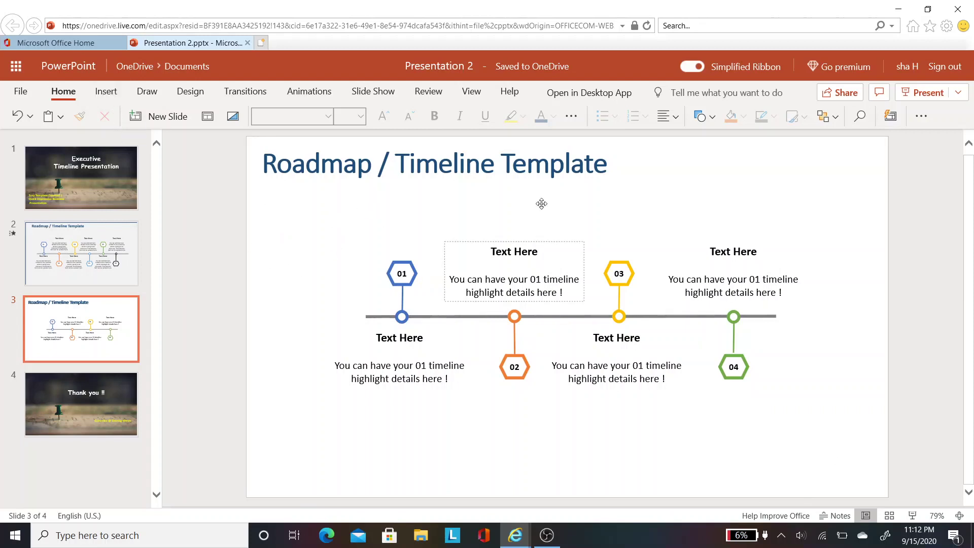
# Insert a rectangle and stretch it to cover the whole slide
pyautogui.click(112, 94)
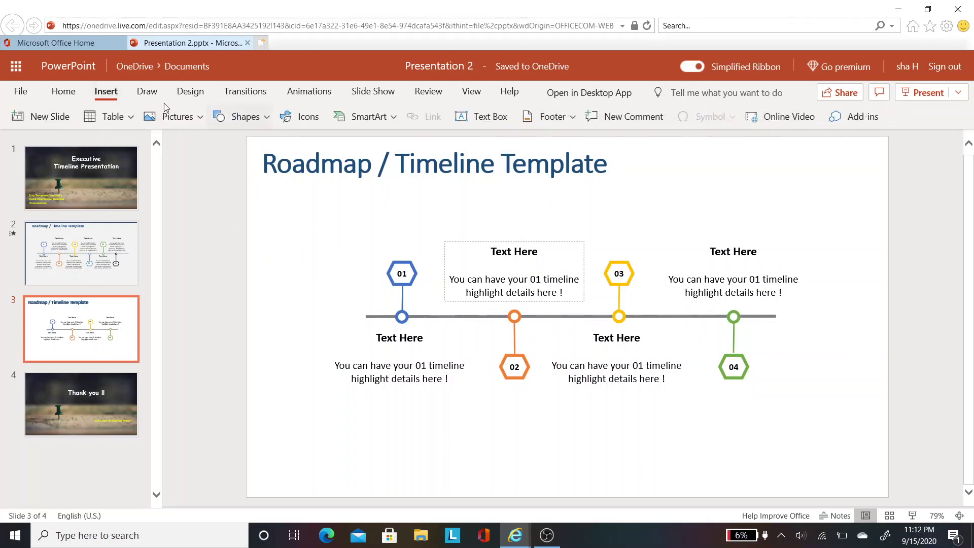
pyautogui.click(263, 119)
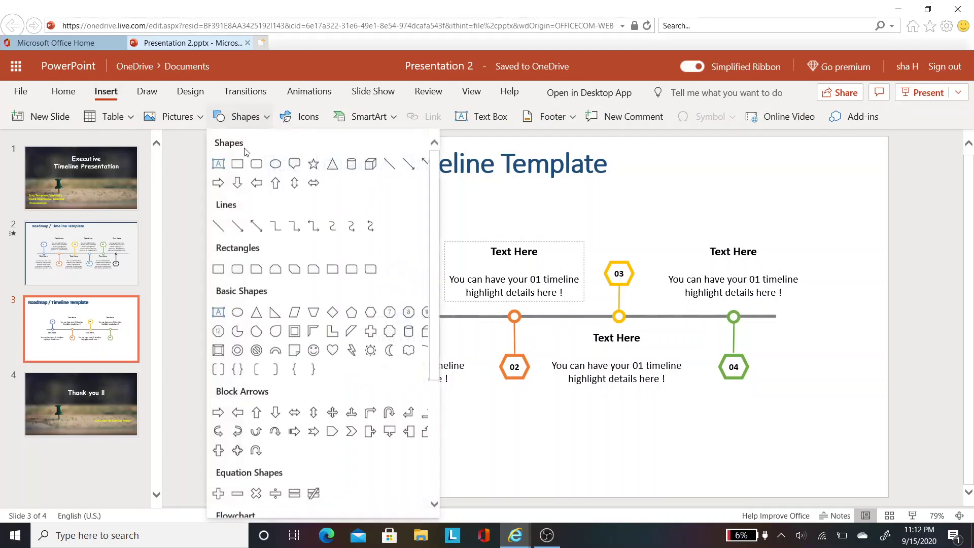
pyautogui.click(237, 164)
pyautogui.click(581, 330)
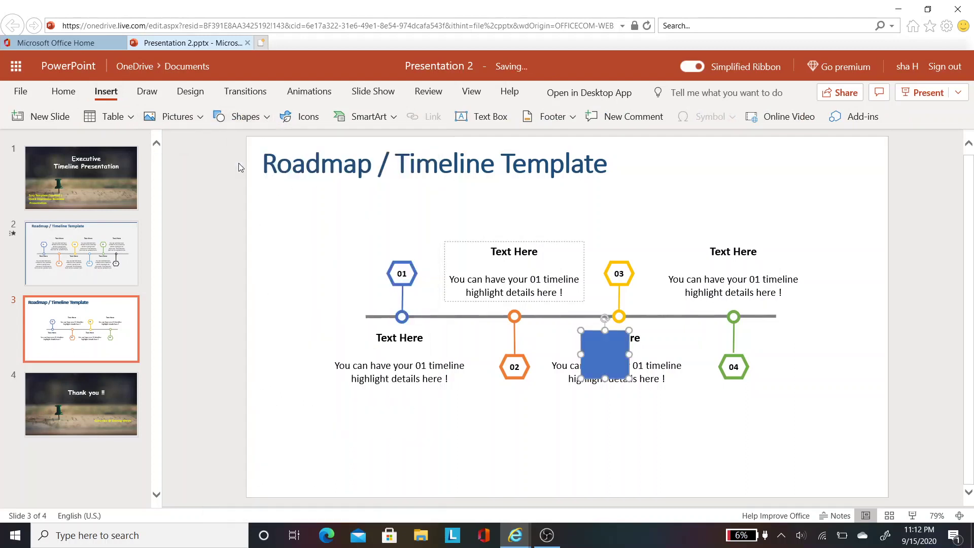
pyautogui.moveTo(581, 330); pyautogui.dragTo(245, 136)
pyautogui.moveTo(630, 257); pyautogui.dragTo(888, 300)
pyautogui.moveTo(567, 378); pyautogui.dragTo(566, 501)
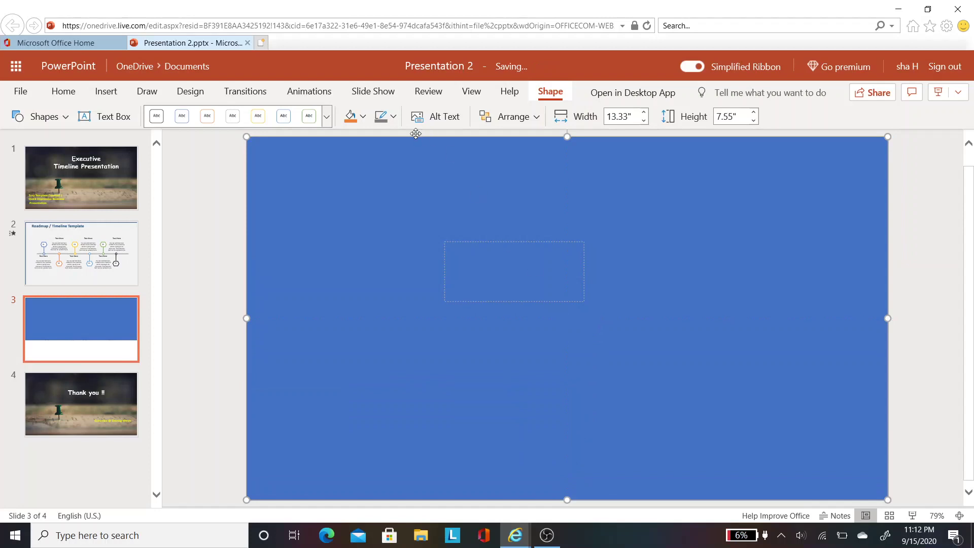
# Fill the rectangle light grey (White, Darker 5%) and send it to the back
pyautogui.click(395, 118)
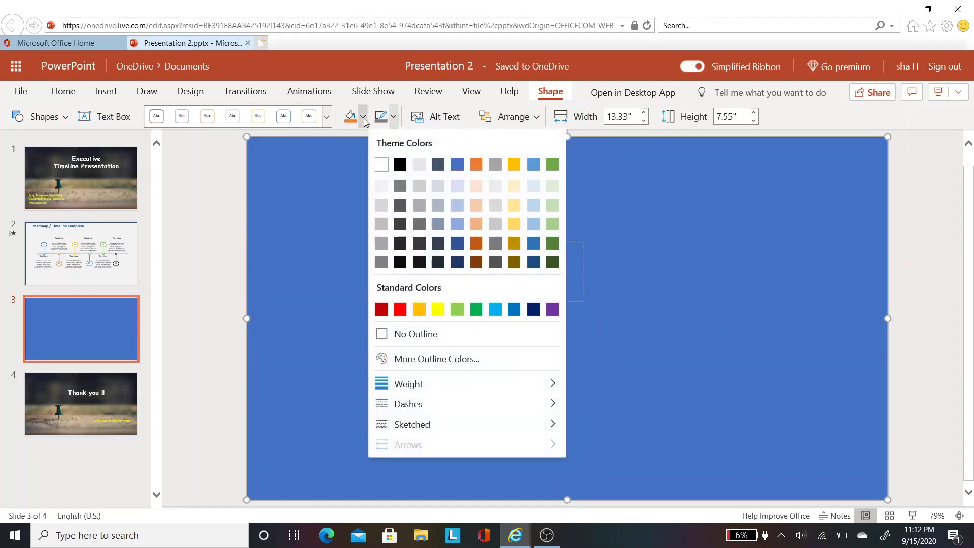
pyautogui.click(364, 120)
pyautogui.click(363, 122)
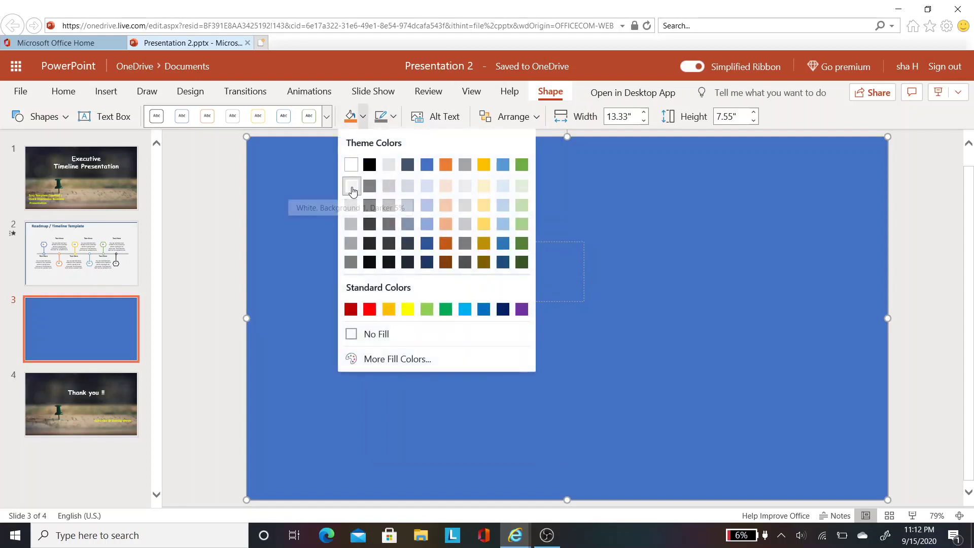
pyautogui.click(351, 187)
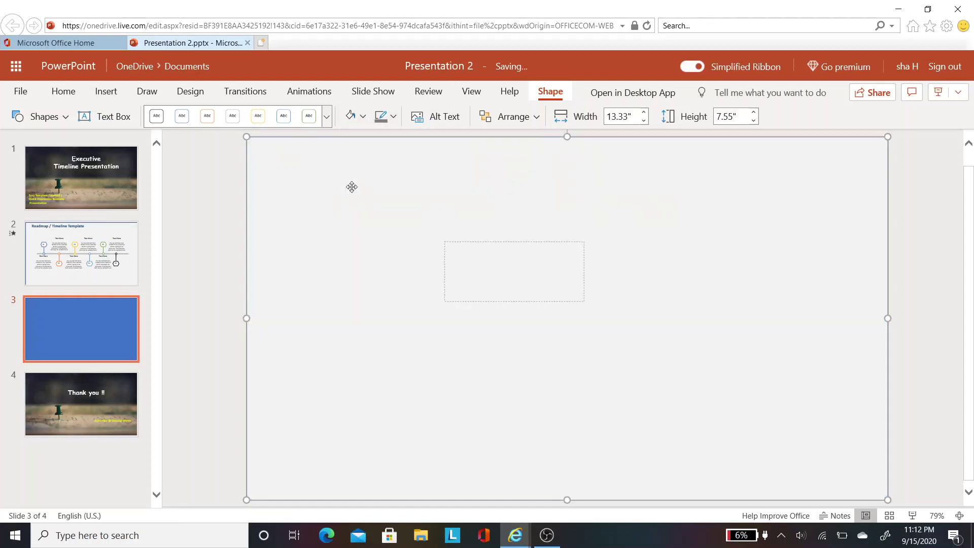
pyautogui.rightClick(717, 259)
pyautogui.moveTo(765, 384)
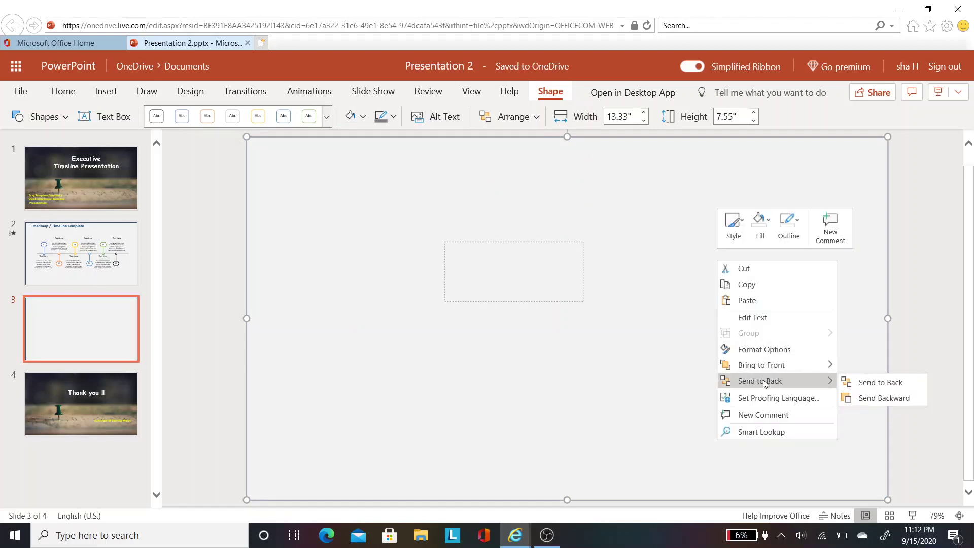
pyautogui.click(866, 389)
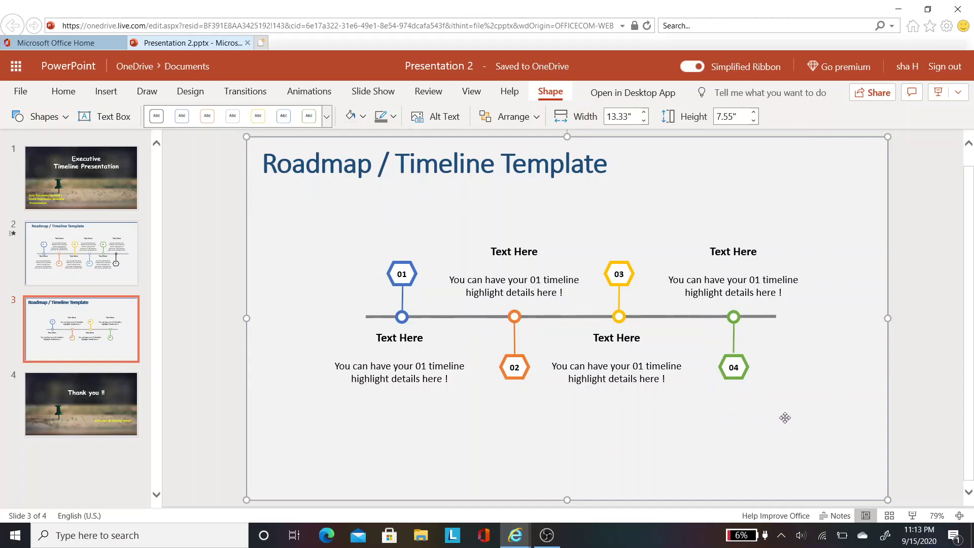
# Apply the Appear animation to the four text boxes in left-to-right order, 1 to 4
pyautogui.click(309, 91)
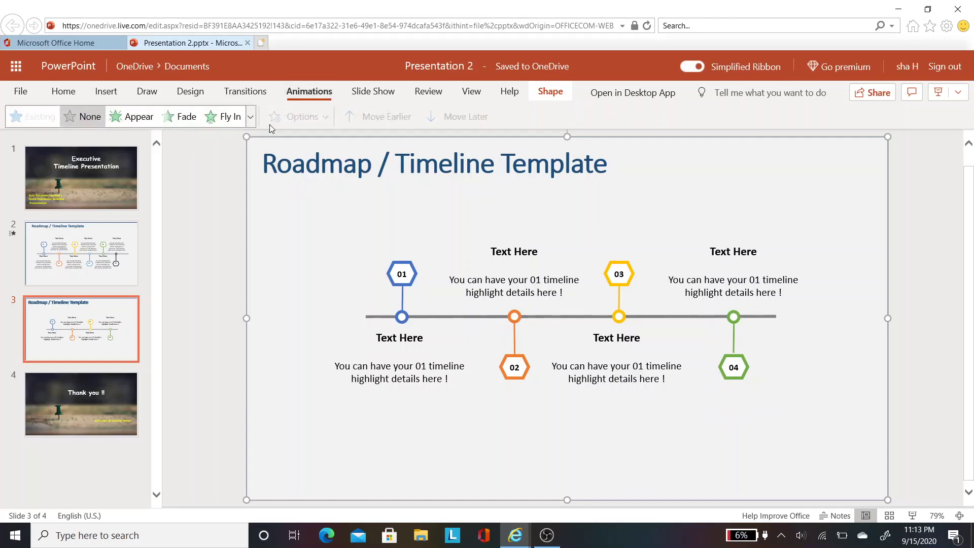
pyautogui.click(250, 117)
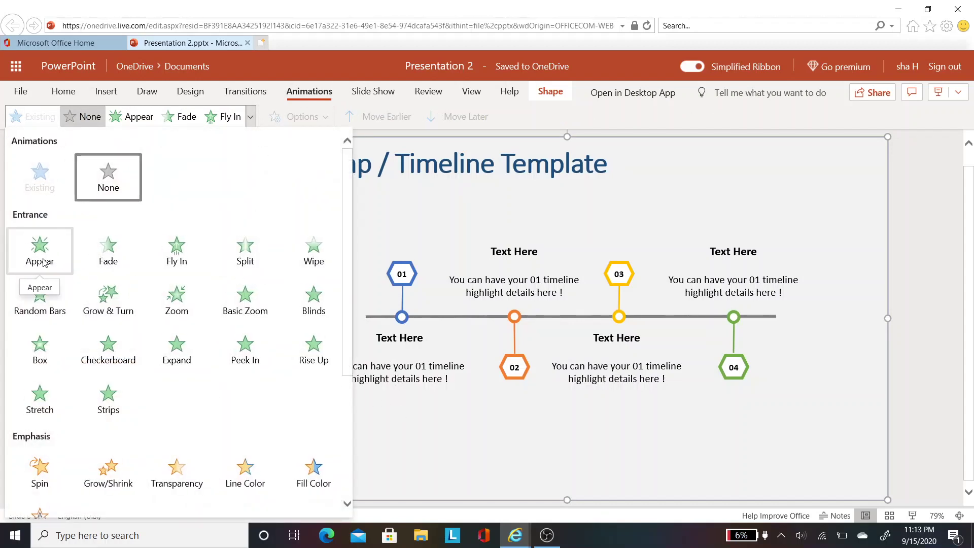
pyautogui.click(405, 420)
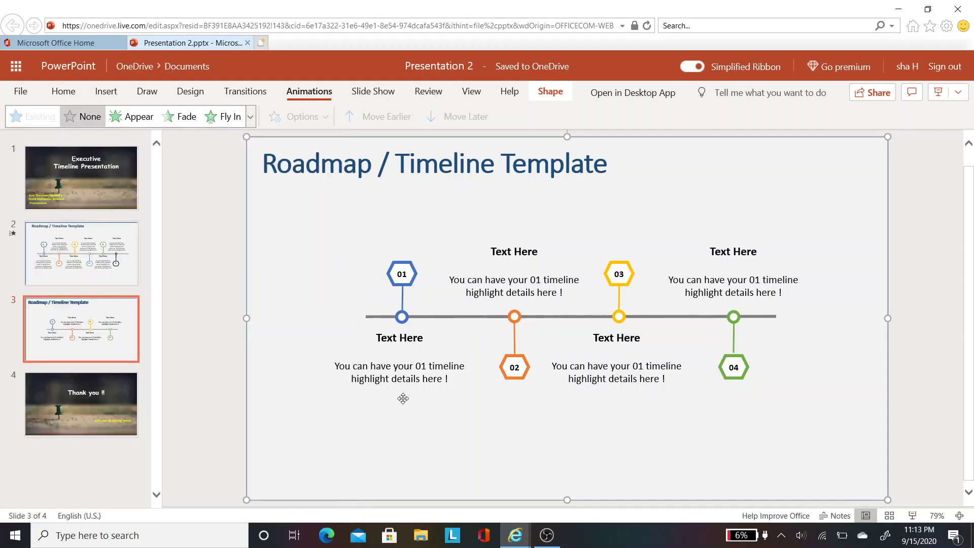
pyautogui.click(381, 372)
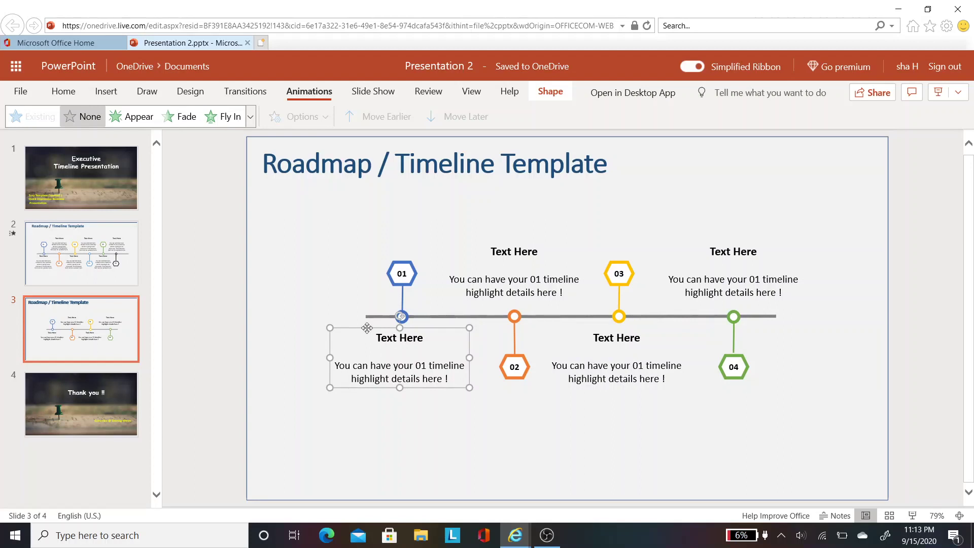
pyautogui.click(135, 121)
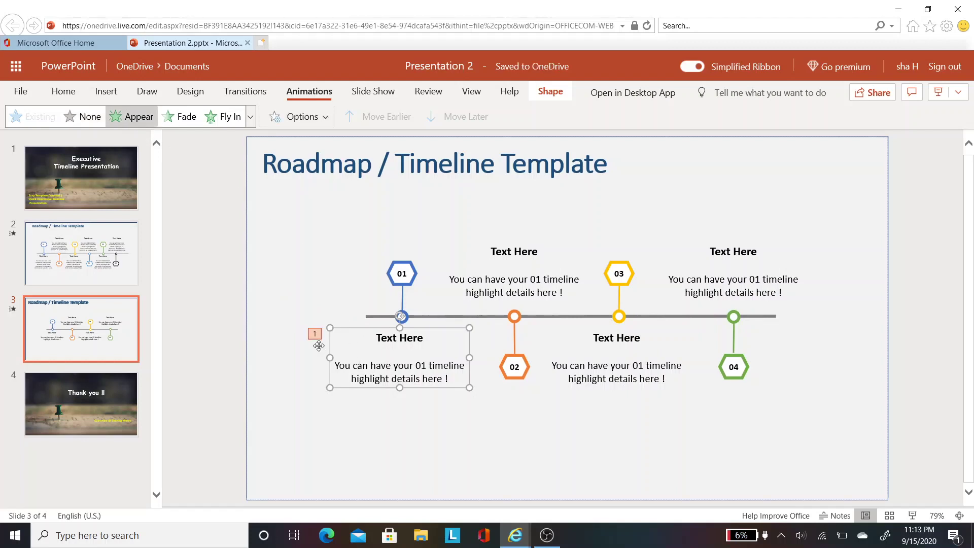
pyautogui.click(508, 272)
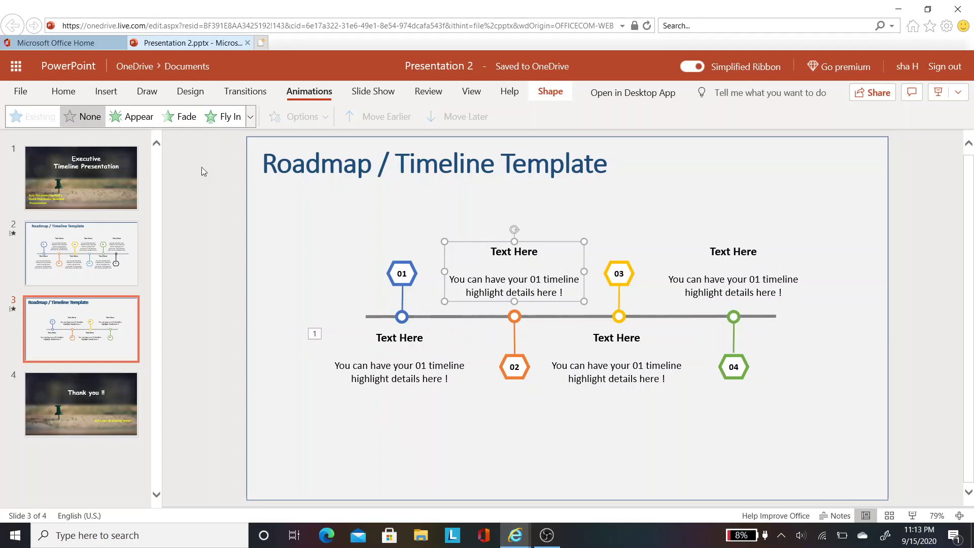
pyautogui.click(131, 119)
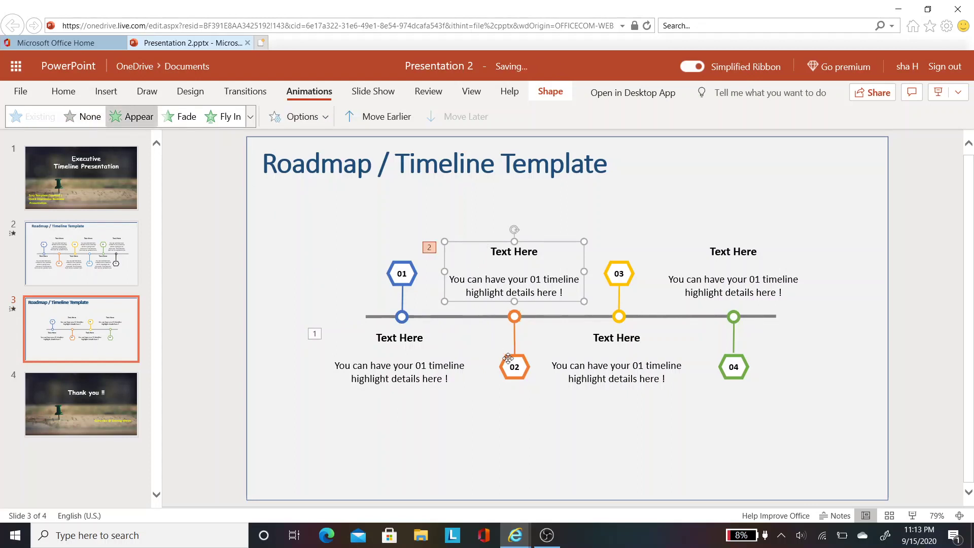
pyautogui.click(595, 333)
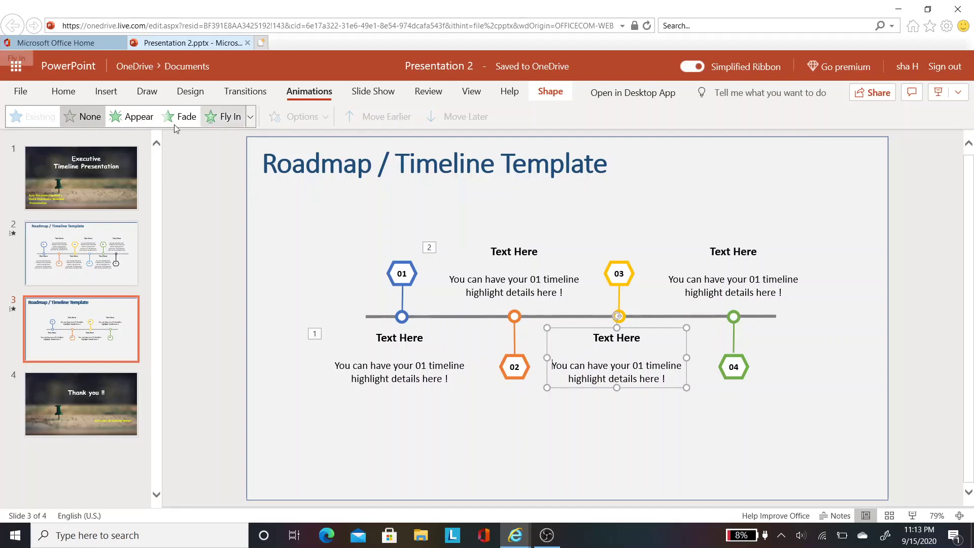
pyautogui.click(131, 117)
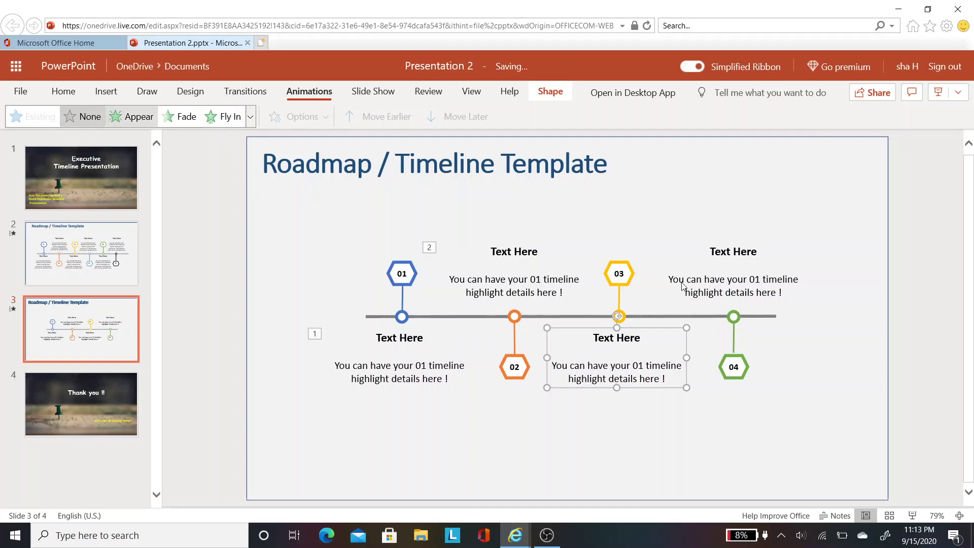
pyautogui.click(709, 244)
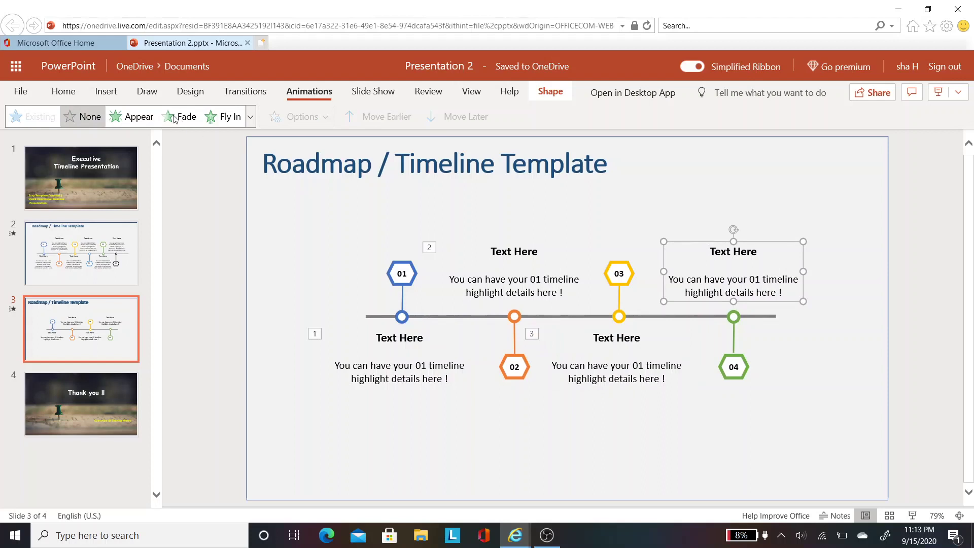
pyautogui.click(131, 120)
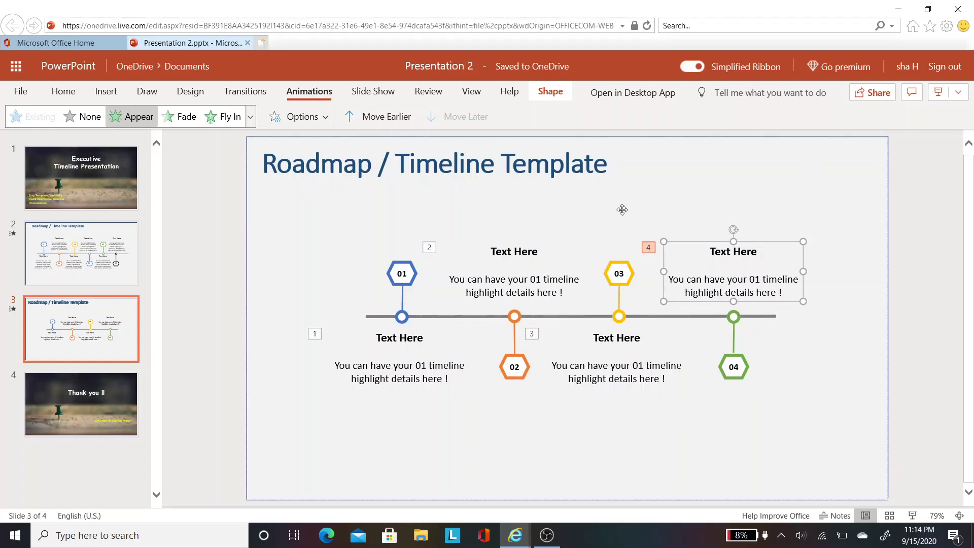
# Play the slide show from the current slide, then exit with Esc
pyautogui.click(382, 96)
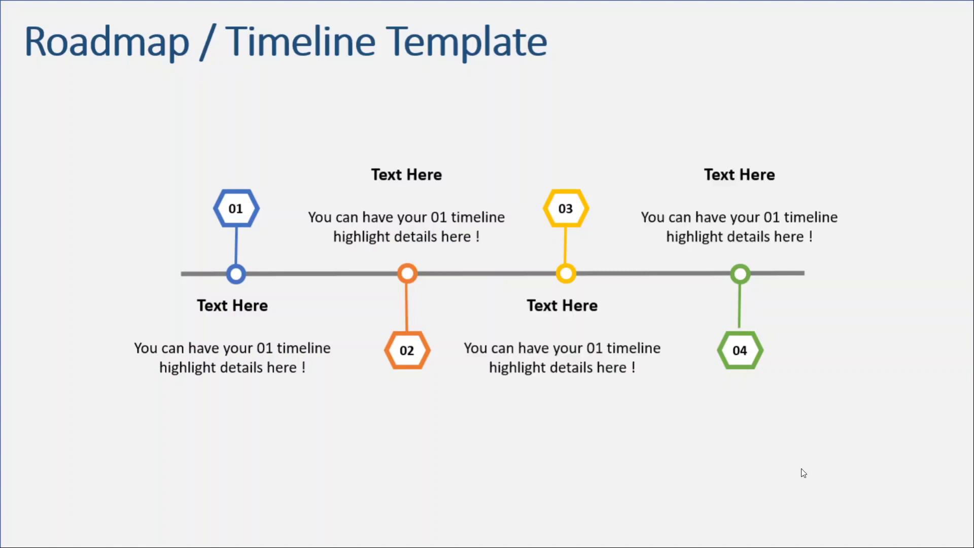
pyautogui.press('Escape')
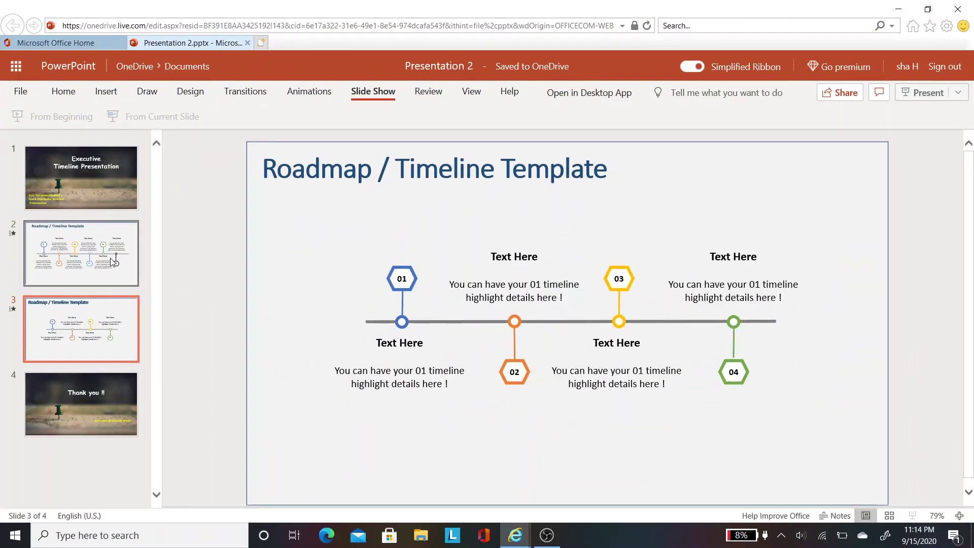
# Review slide 2's timeline, then display slide 4, the closing "Thank you !!" slide
pyautogui.click(123, 282)
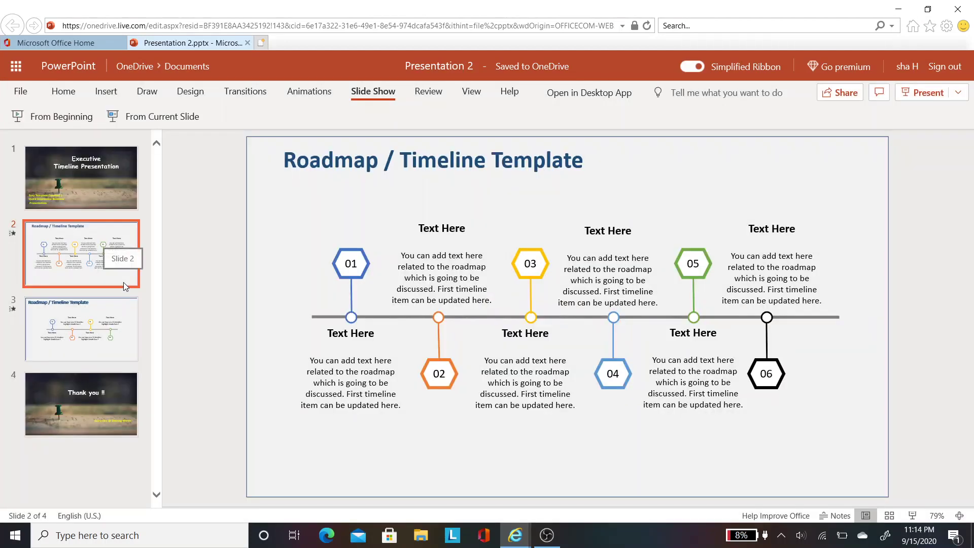
pyautogui.click(119, 394)
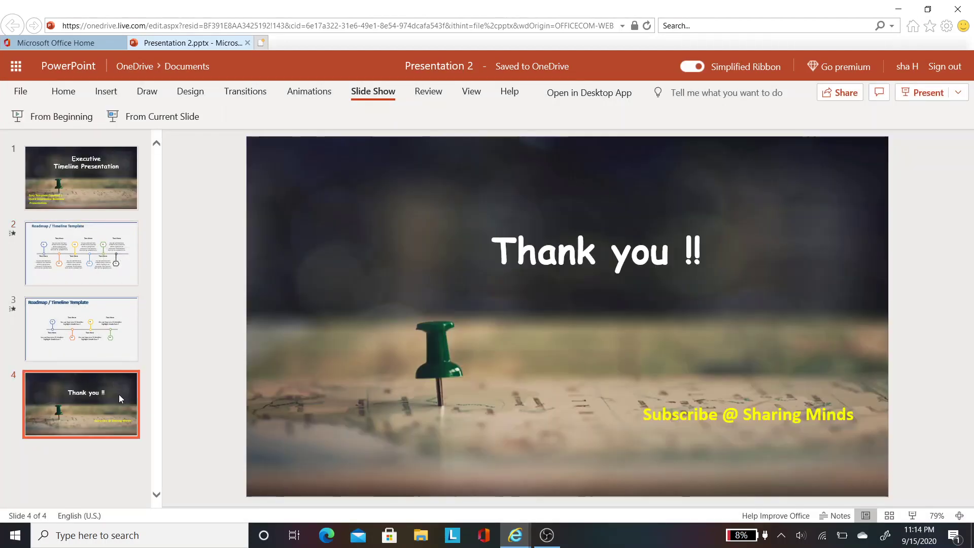